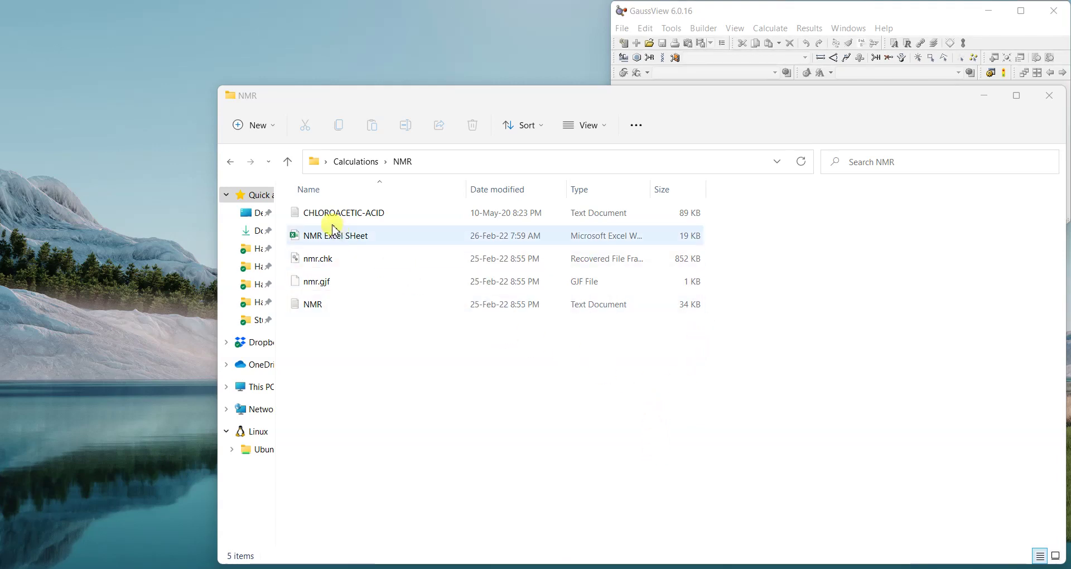
Load the calculated NMR output file from the NMR folder into GaussView and orient the molecule so that all its atoms are visible.
left_click(310, 304)
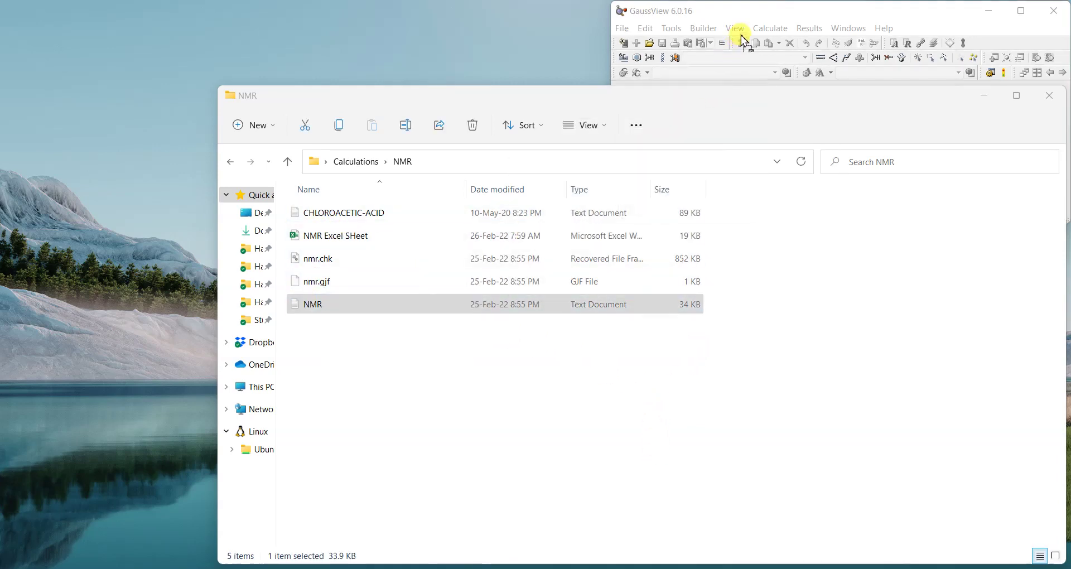
left_click_drag(744, 40, 459, 11)
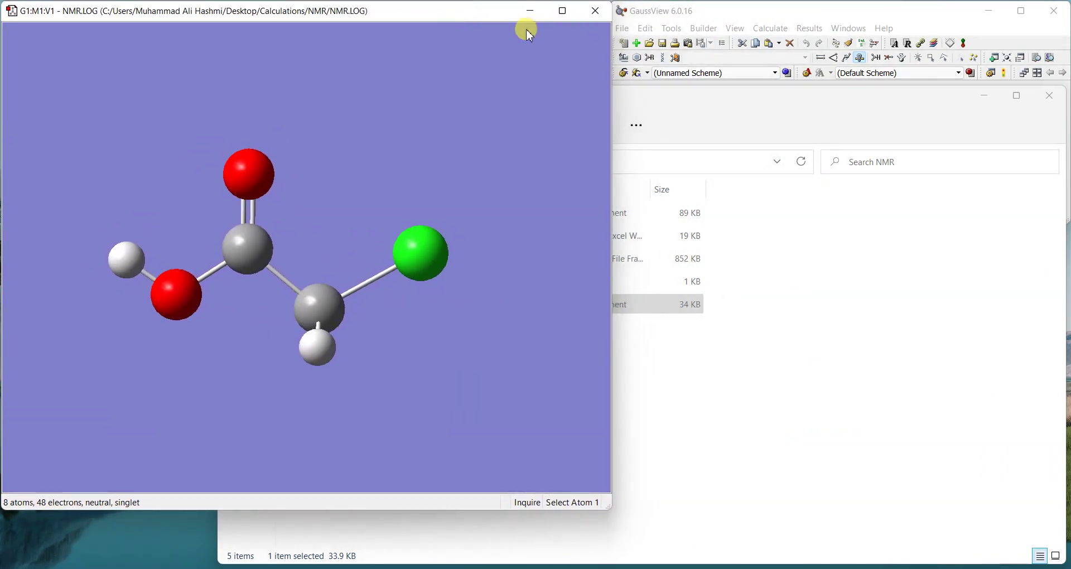
left_click_drag(500, 196, 491, 236)
left_click_drag(487, 310, 476, 313)
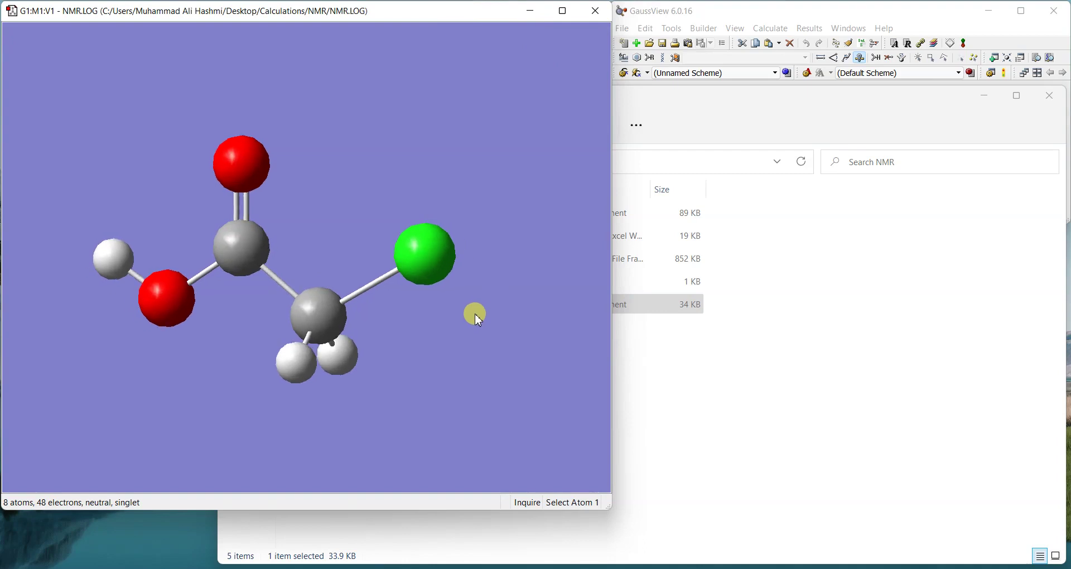
Open the NMR results for the molecule and display the shielding values on its atoms.
left_click(811, 28)
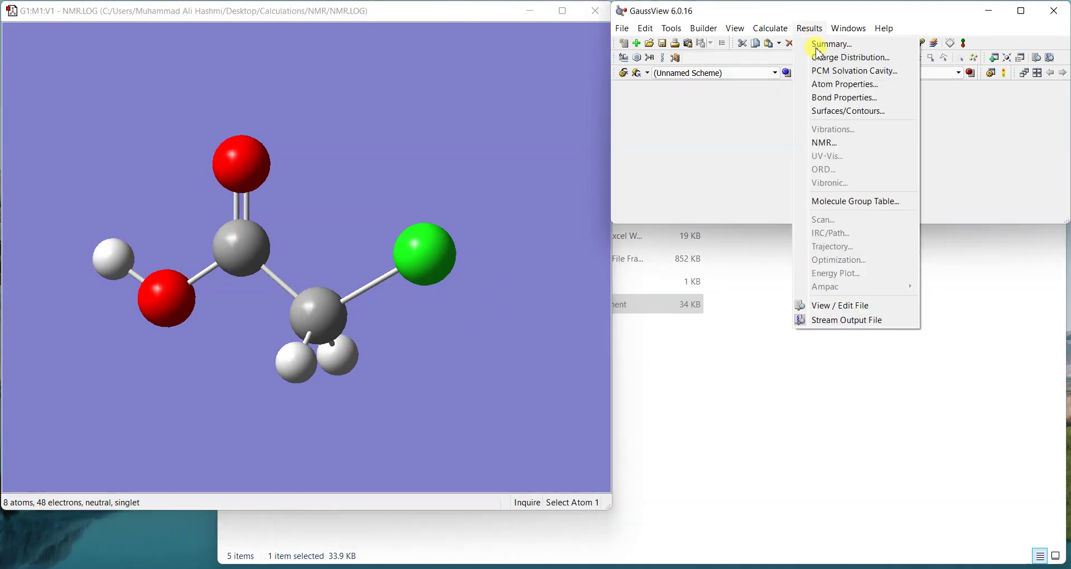
left_click(850, 140)
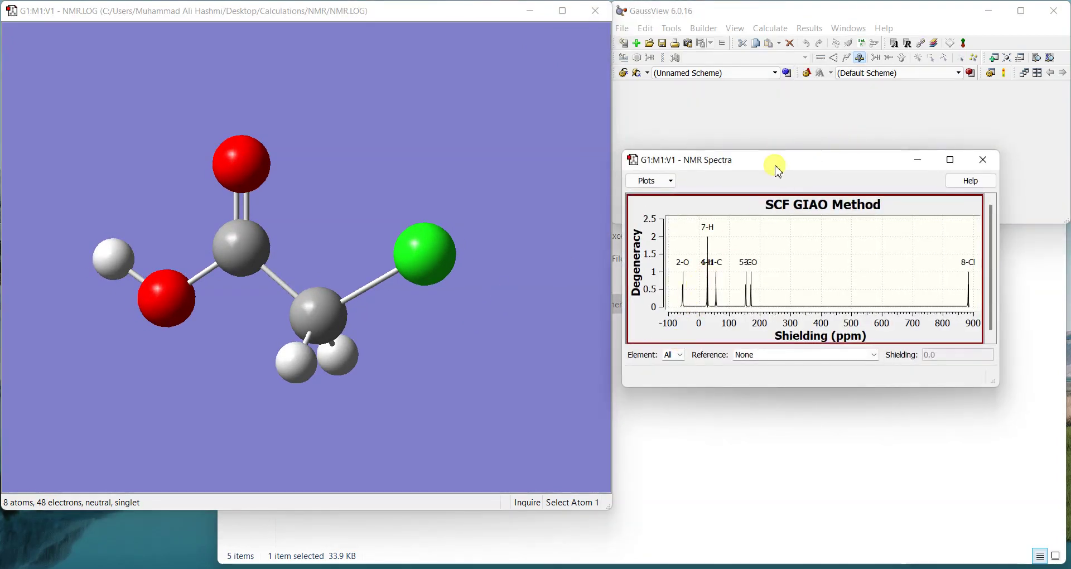
left_click_drag(774, 166, 770, 184)
left_click(645, 199)
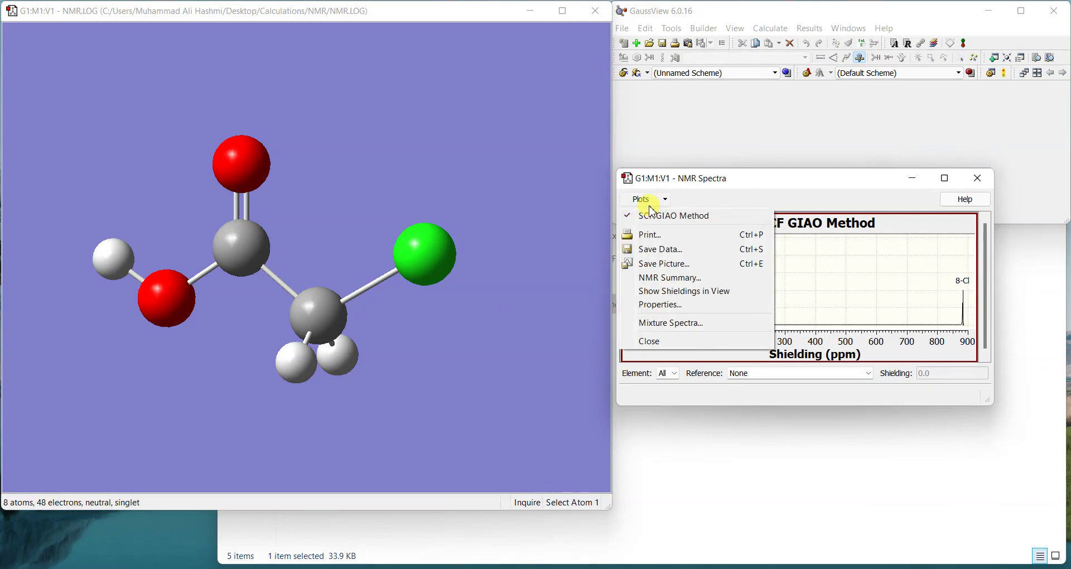
left_click(684, 292)
scroll(406, 306, "up", 3)
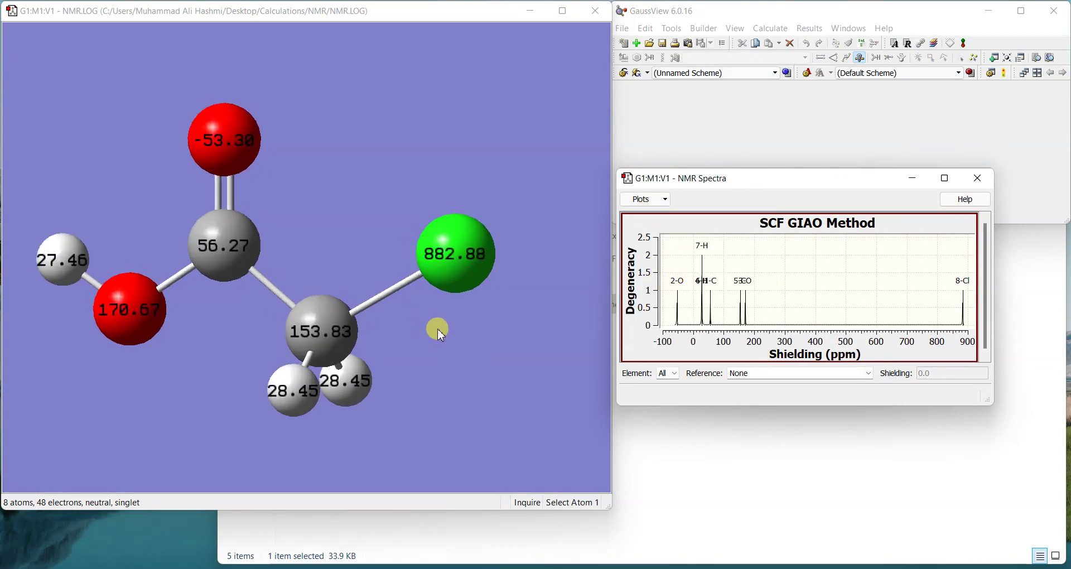
left_click_drag(434, 343, 360, 363)
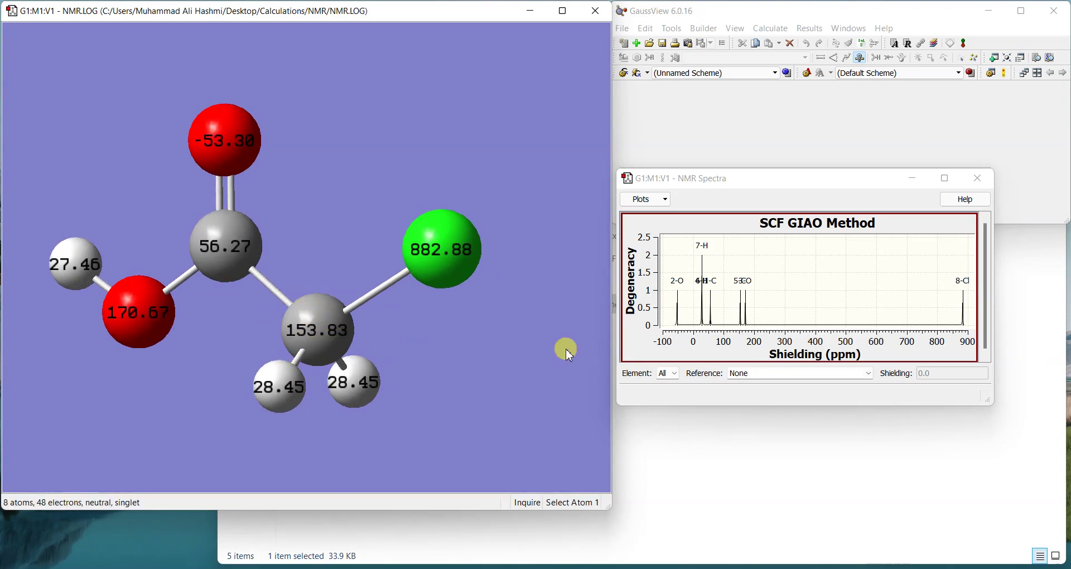
Restrict the NMR spectrum and the atom shielding labels to the element C.
left_click(868, 374)
left_click(873, 381)
left_click(732, 379)
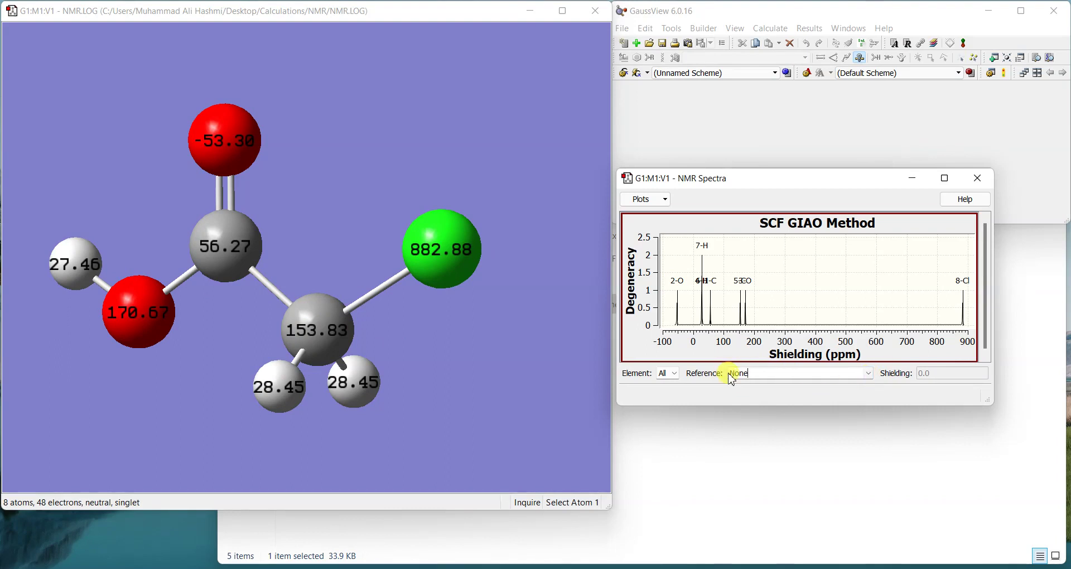
left_click(674, 373)
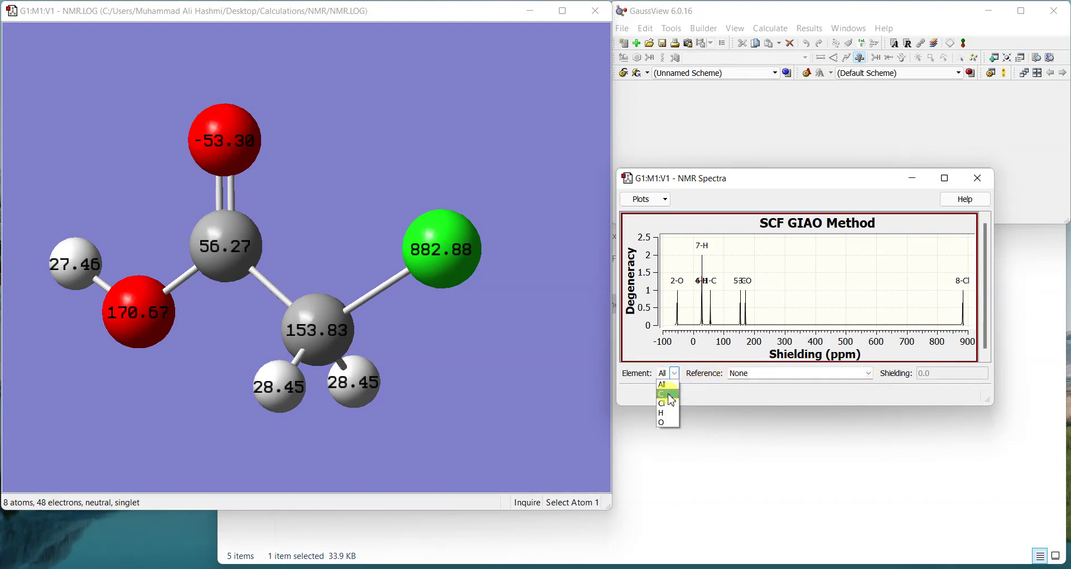
left_click(666, 400)
Try the TMS B3LYP/6-311+G(2d,p) GIAO reference for the carbon spectrum and restore the reference to None.
left_click(868, 373)
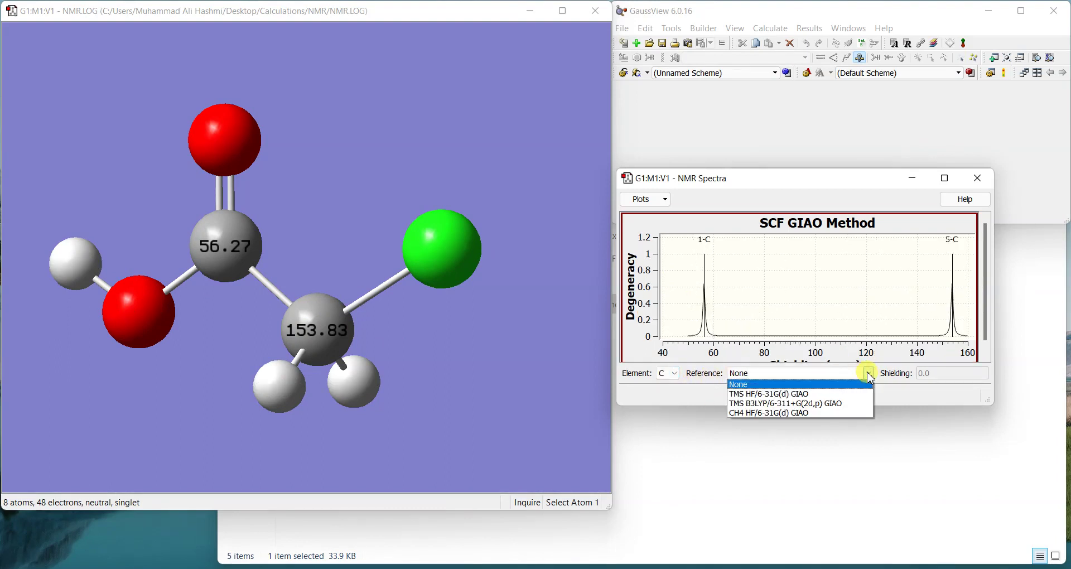
left_click(824, 404)
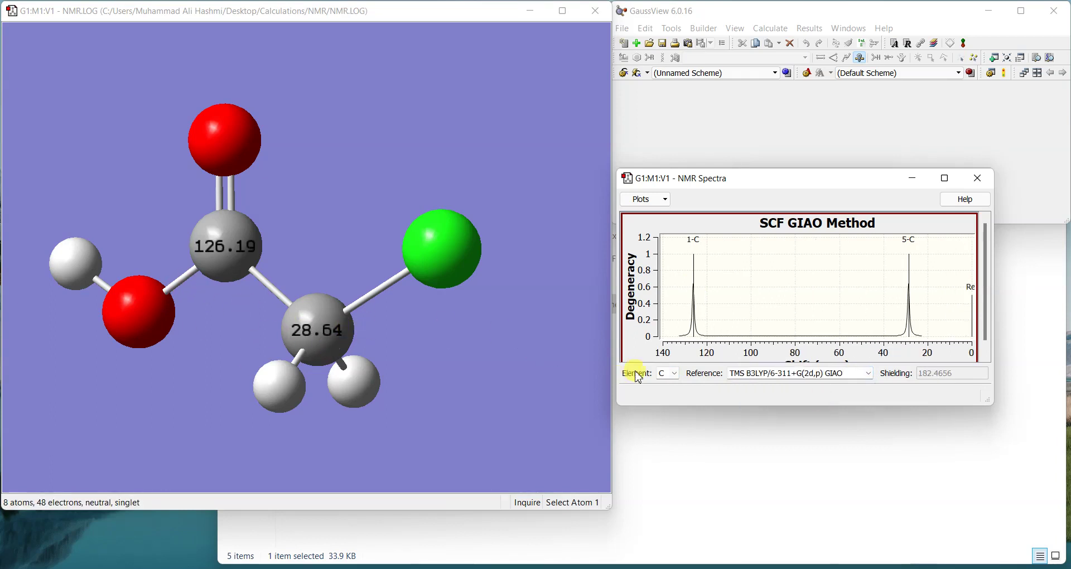
left_click(675, 374)
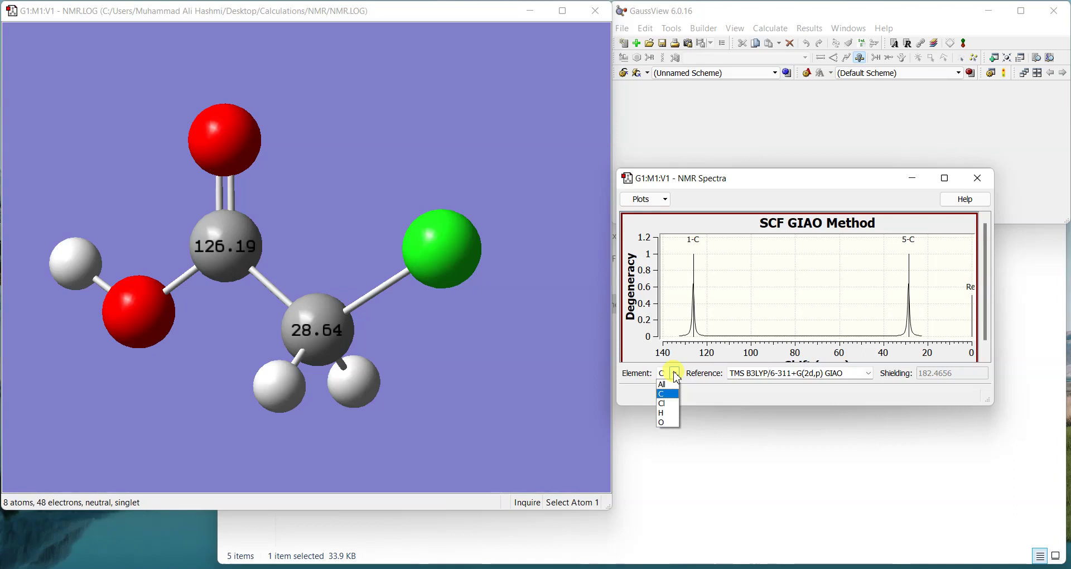
left_click(788, 377)
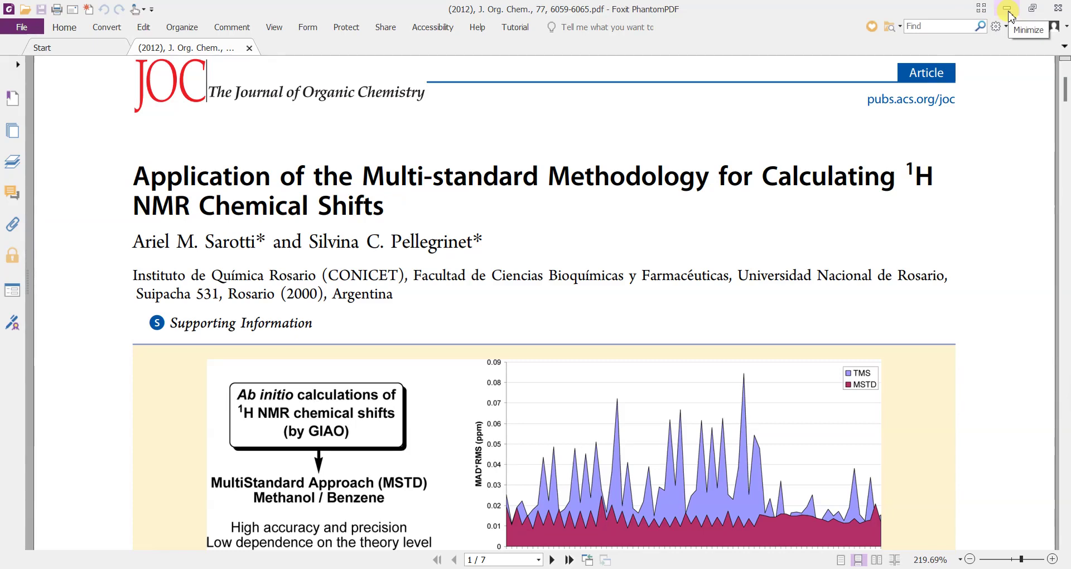
left_click(1007, 9)
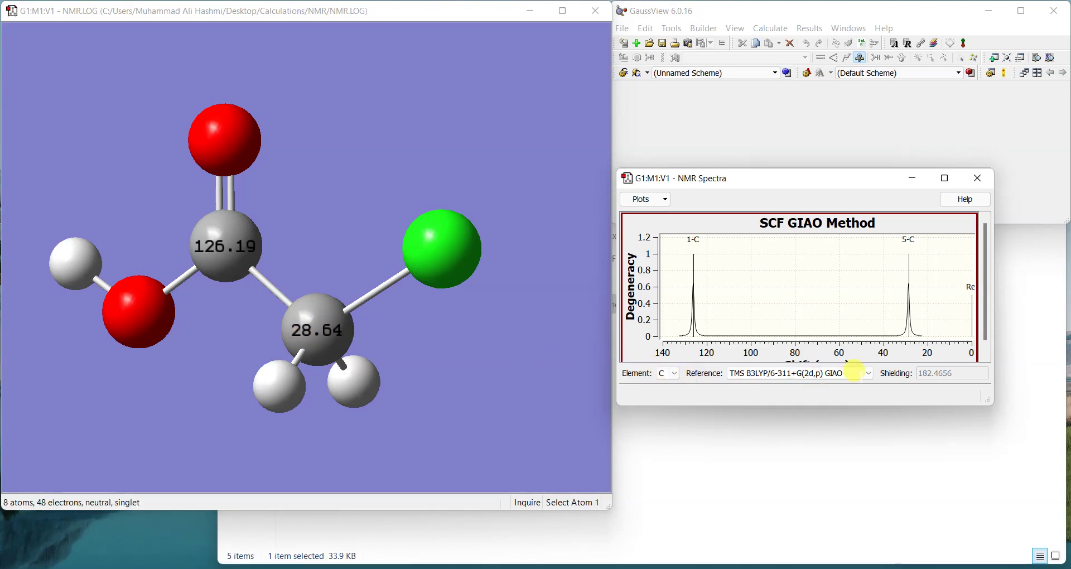
left_click(867, 372)
left_click(845, 386)
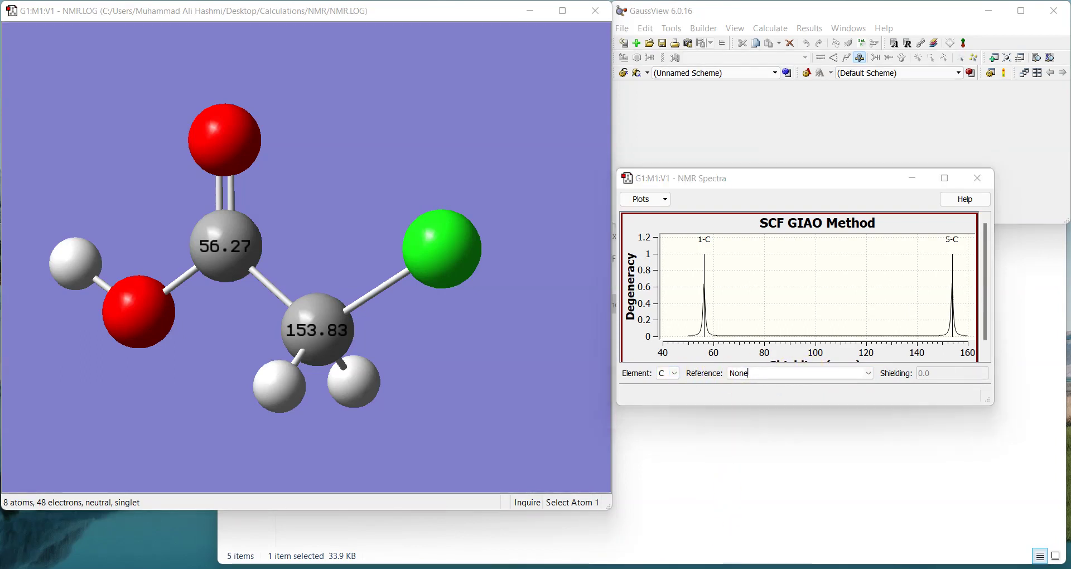
Switch to the NMR Excel SHeet workbook in Excel and narrow the empty spacer columns H and L.
left_click(629, 564)
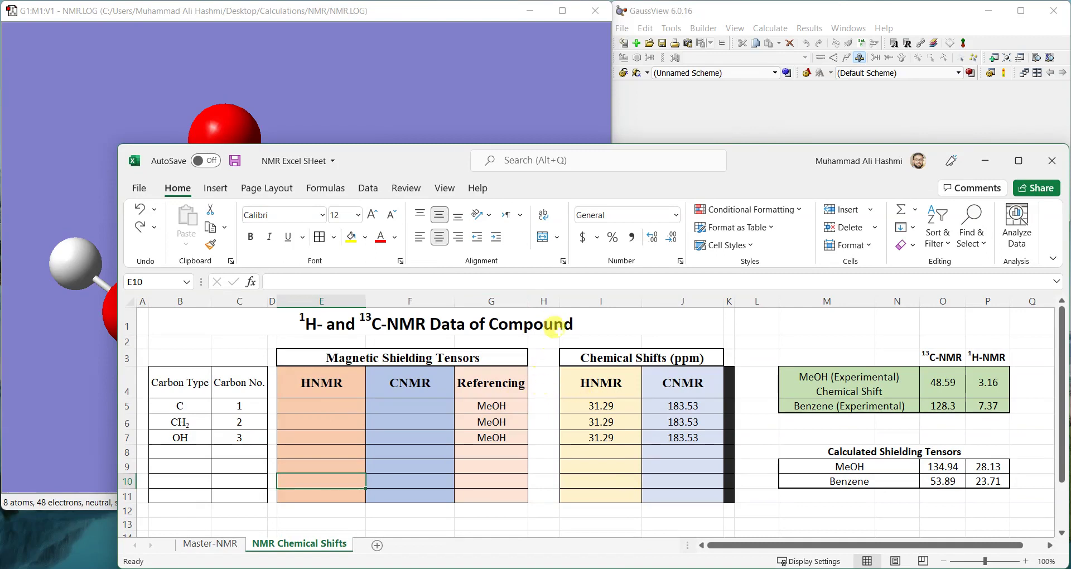
left_click_drag(559, 301, 545, 297)
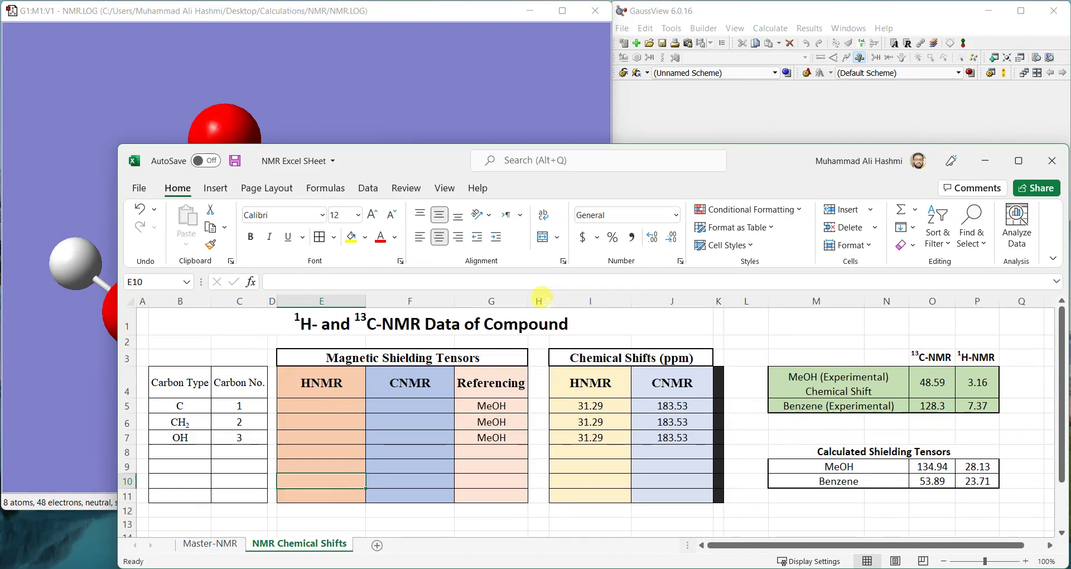
left_click_drag(770, 301, 734, 301)
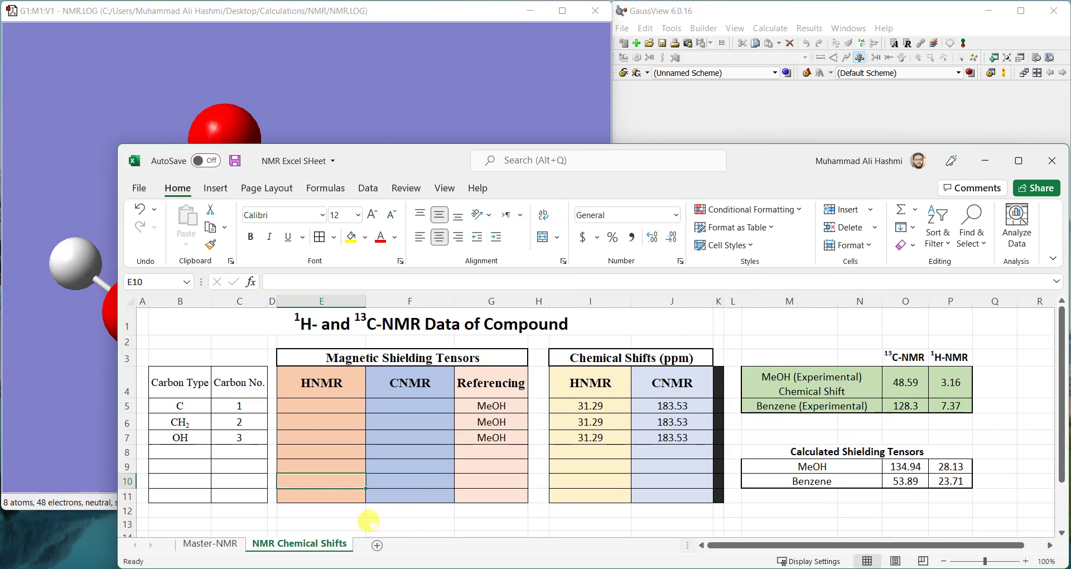
left_click(632, 508)
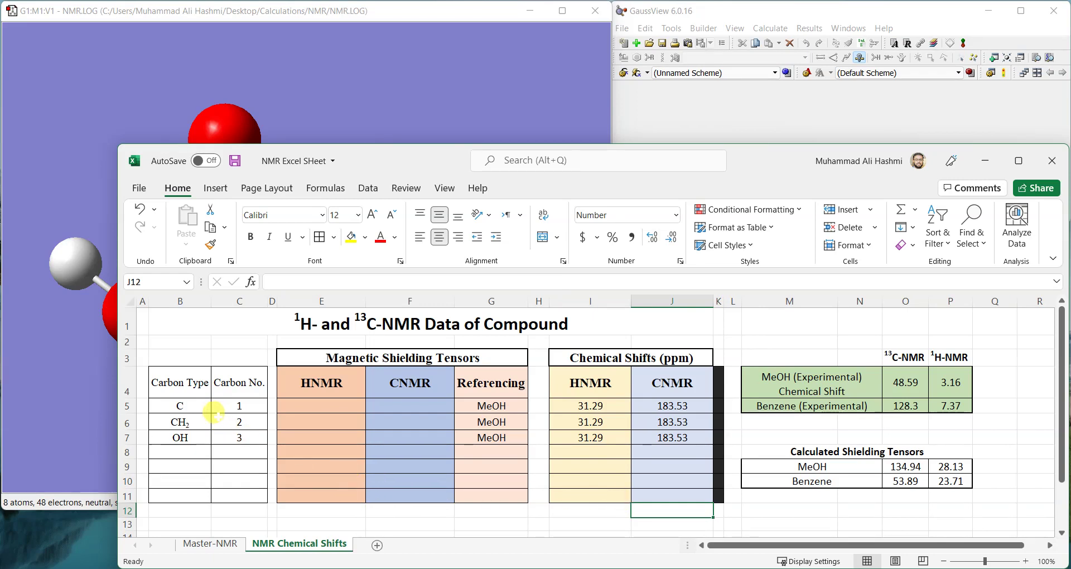
Move the workbook window beside the molecule so that the labelled atoms and the carbon table can be seen together.
left_click(160, 384)
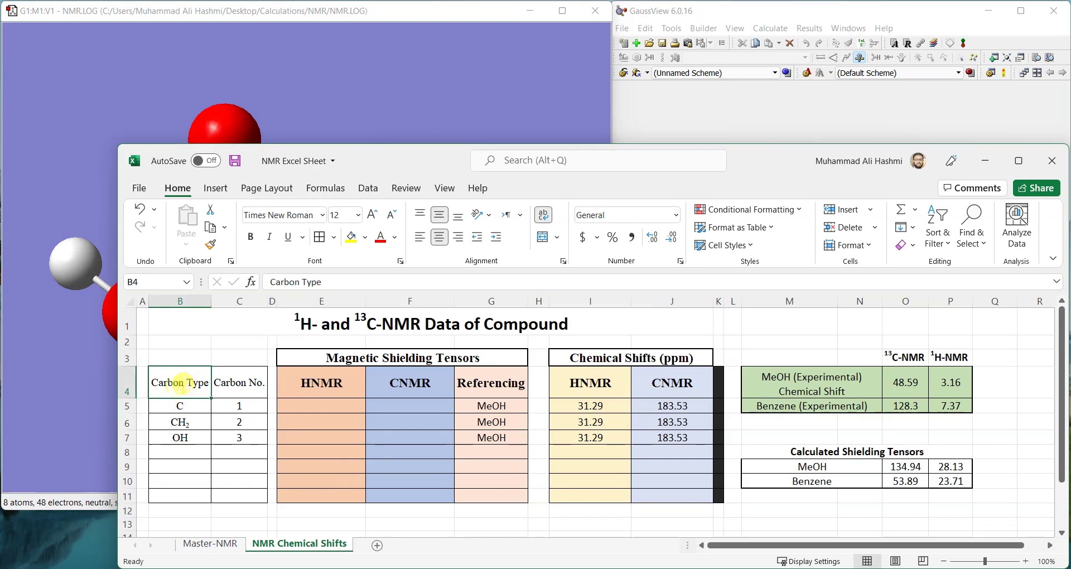
left_click(189, 401)
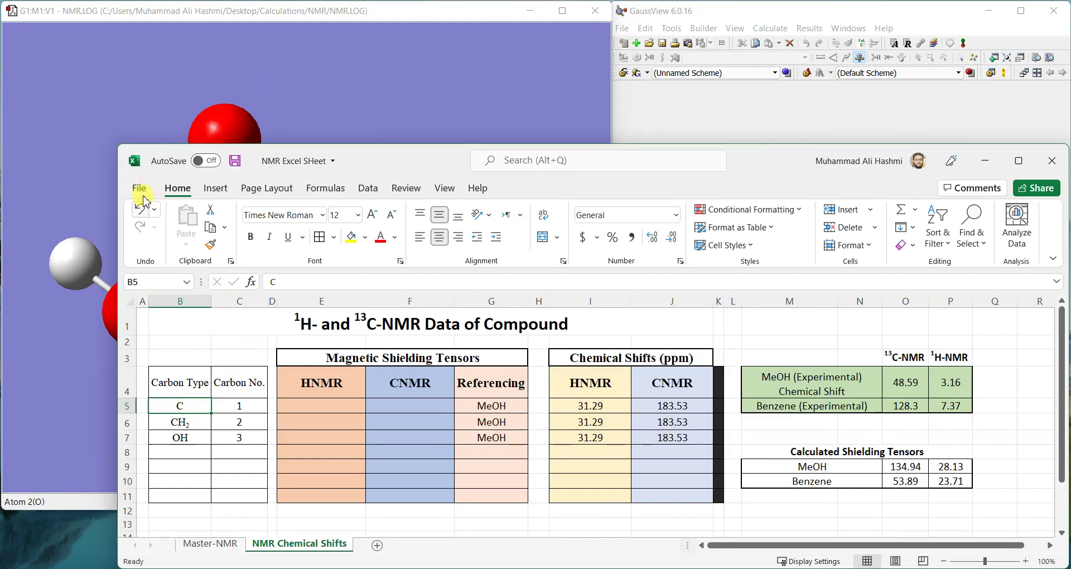
left_click_drag(226, 144, 478, 131)
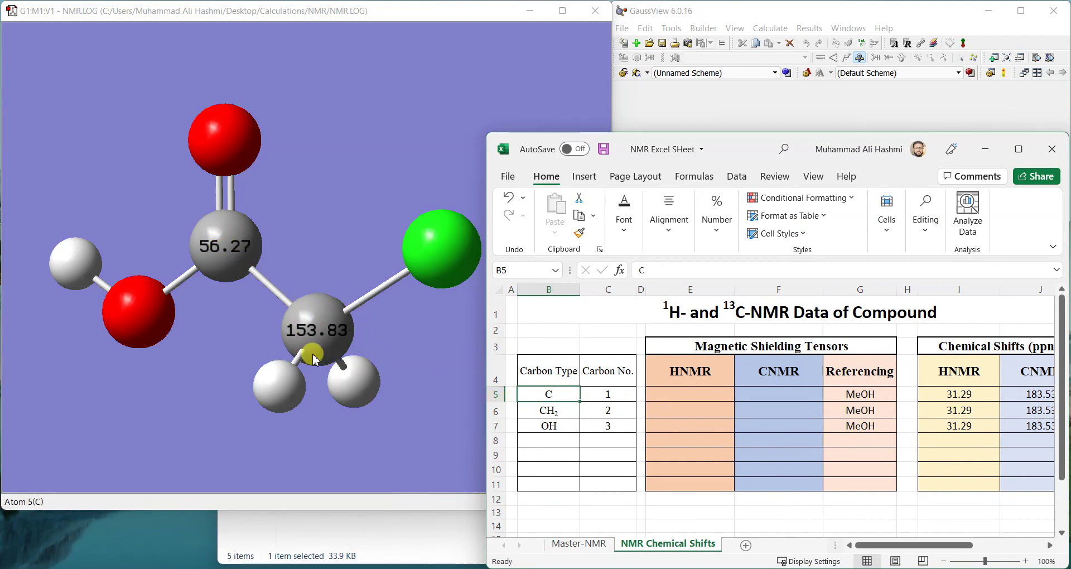
Examine the CH2 and OH rows of the carbon table and the HNMR and CNMR shielding tensor cells beside them.
left_click(554, 410)
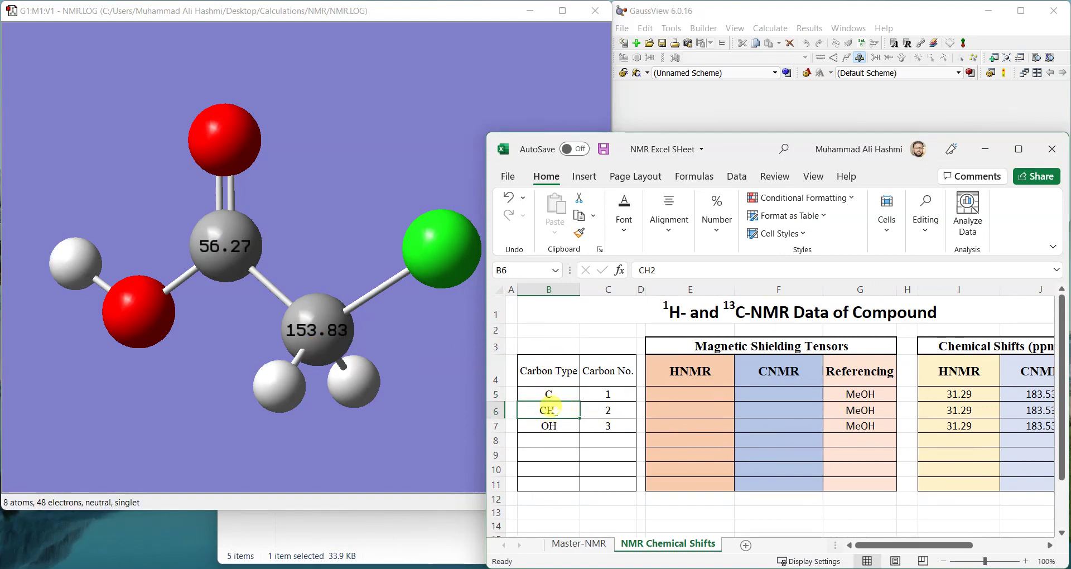
left_click(608, 411)
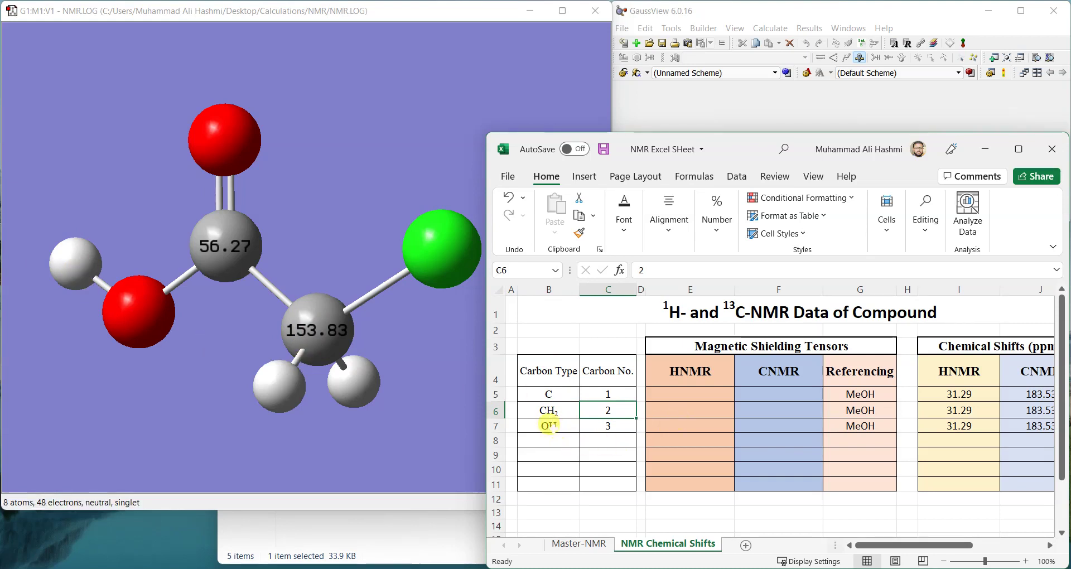
left_click(550, 425)
left_click(597, 425)
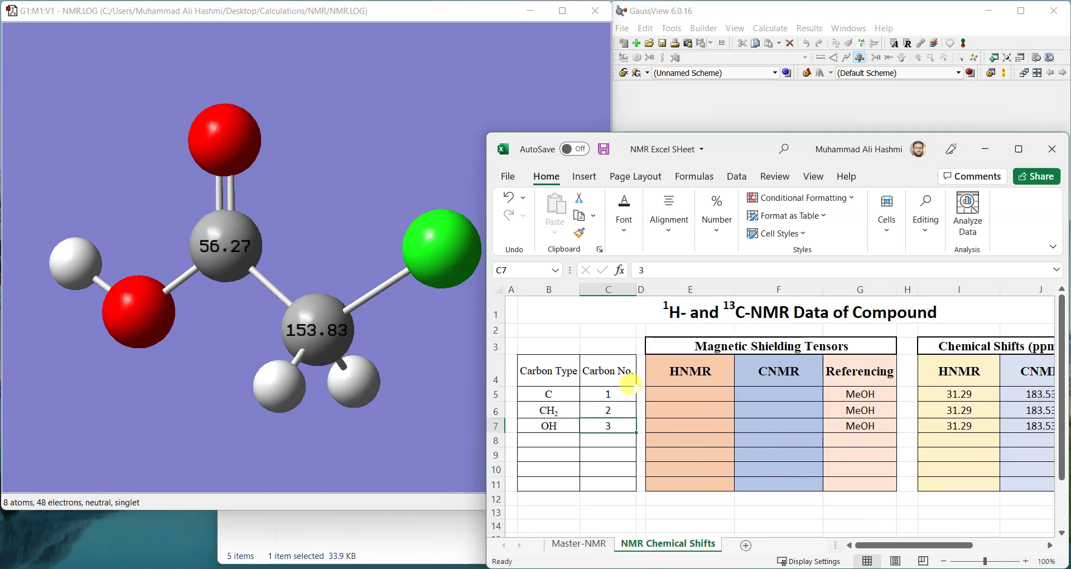
left_click_drag(688, 394, 686, 421)
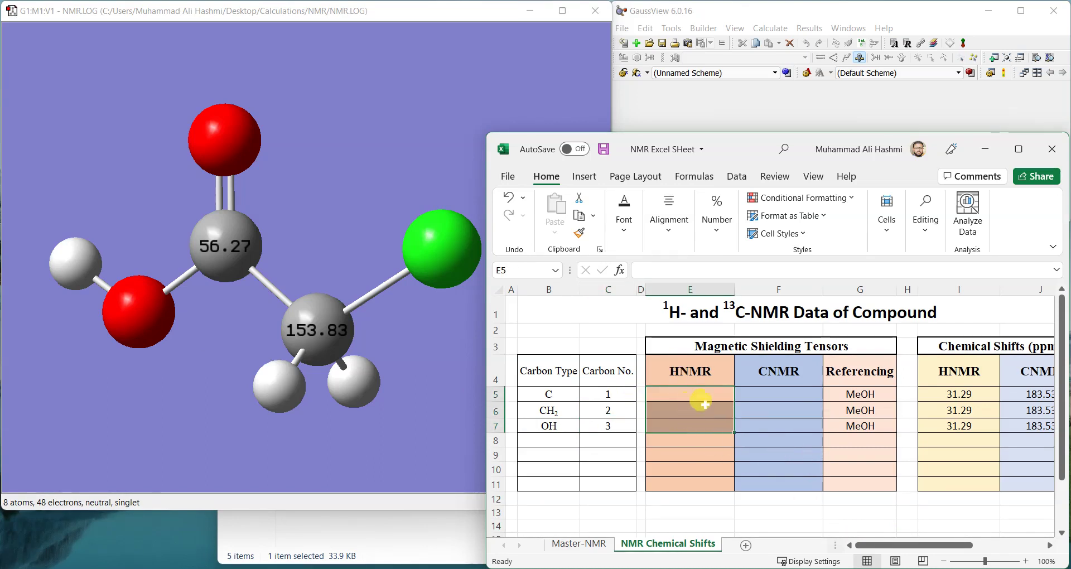
left_click_drag(780, 393, 790, 425)
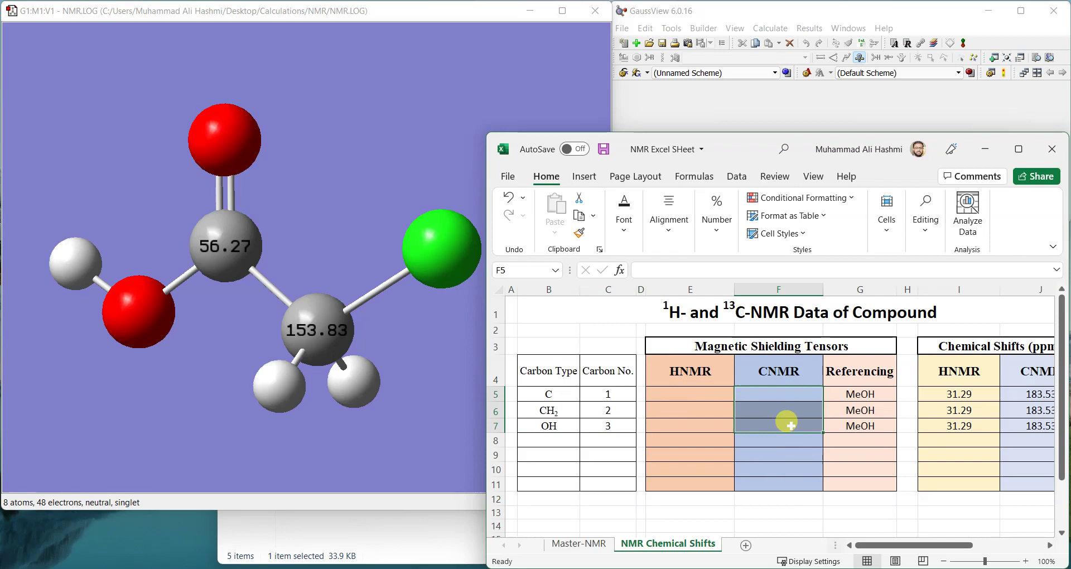
left_click_drag(917, 545, 825, 539)
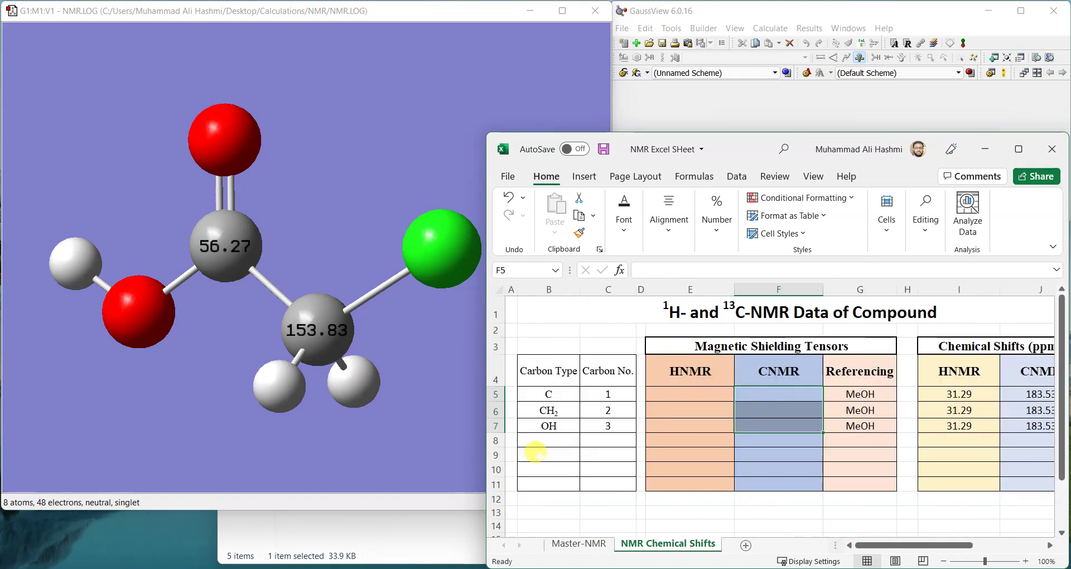
Move the OH entry with carbon number 3 from row 7 to row 8, freeing a second row for the CH2 hydrogens.
left_click_drag(545, 425, 602, 424)
key("ctrl+c")
left_click(558, 440)
key("ctrl+v")
key("Delete")
left_click(610, 425)
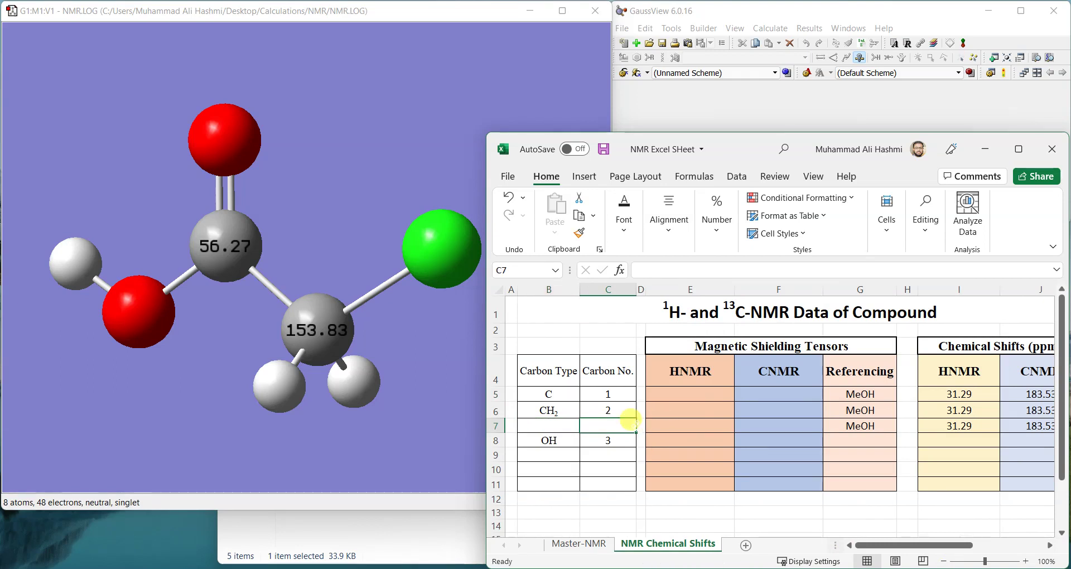
left_click(546, 409)
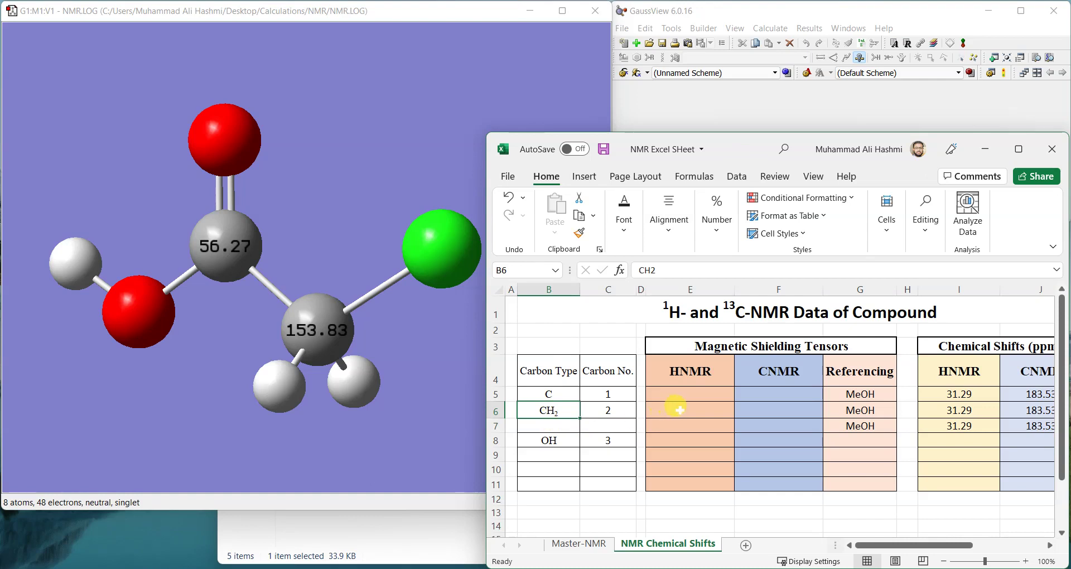
left_click_drag(679, 410, 681, 422)
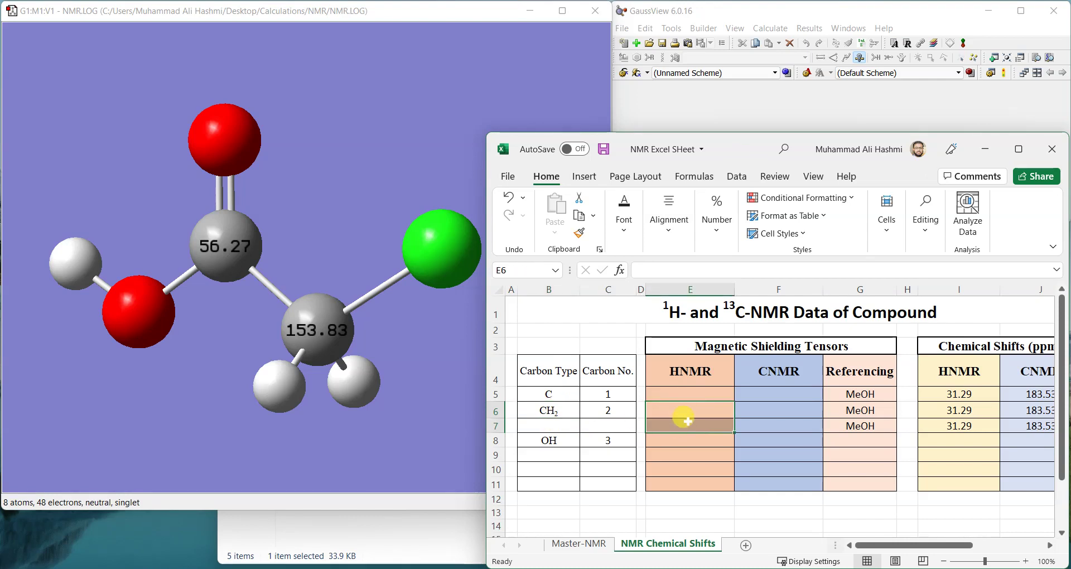
left_click(688, 421)
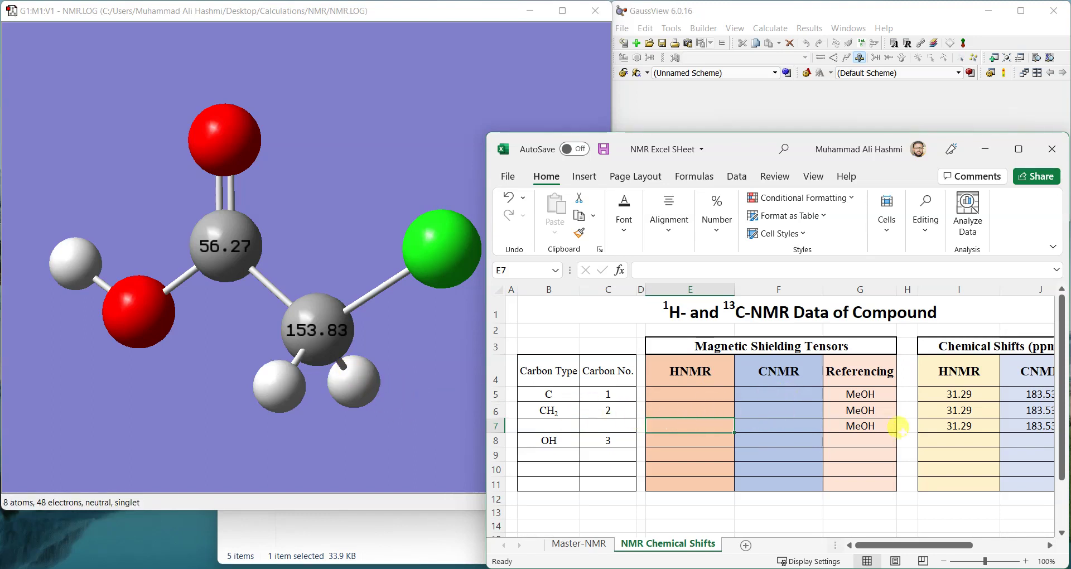
Enter the carbon shielding tensors in the CNMR column: 56.27 for C in F5 and 153.83 for CH2 in F6.
left_click(781, 390)
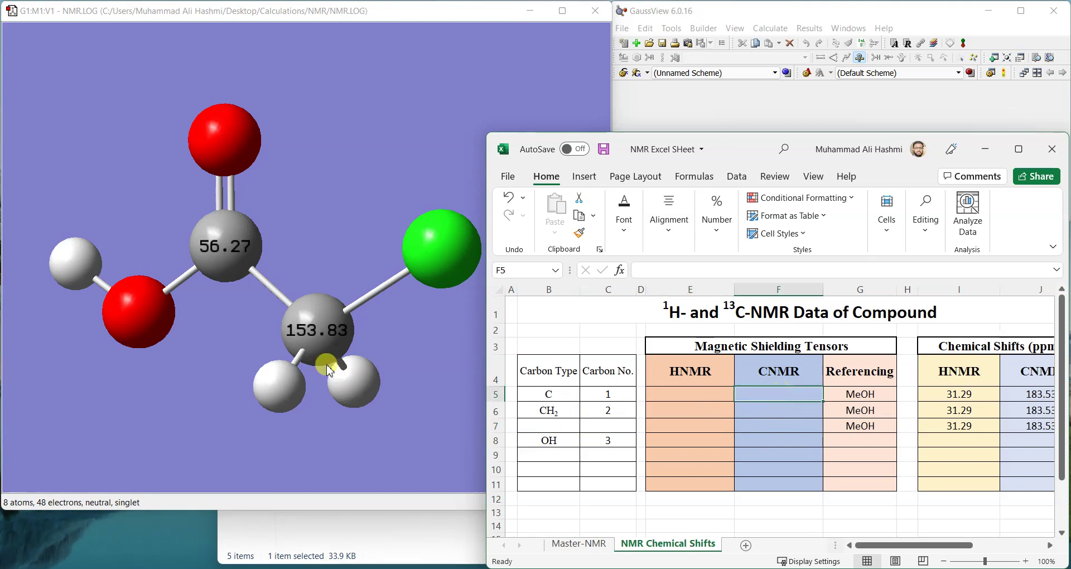
type("56.27")
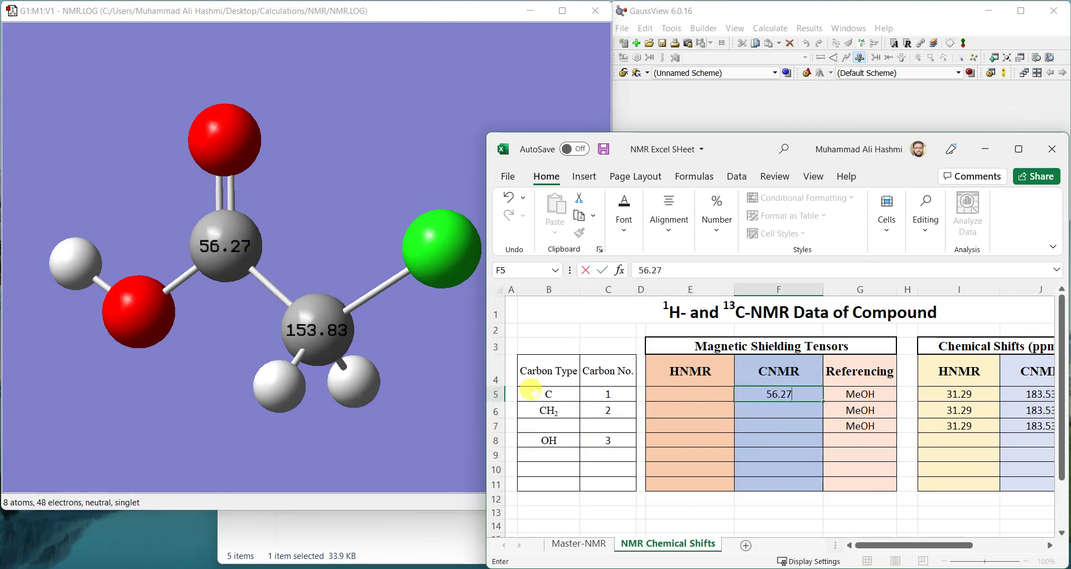
key("Return")
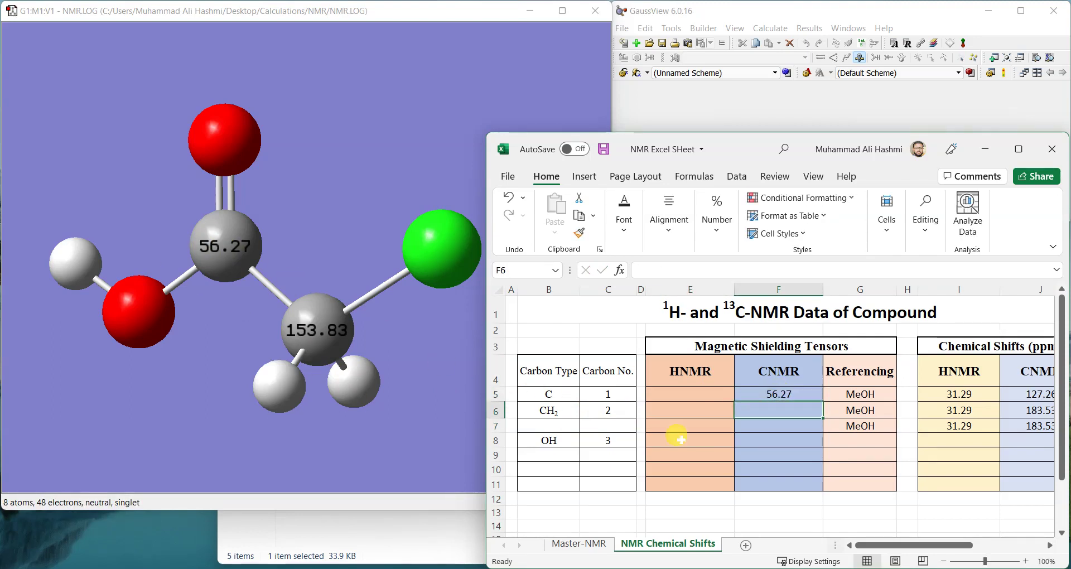
type("15")
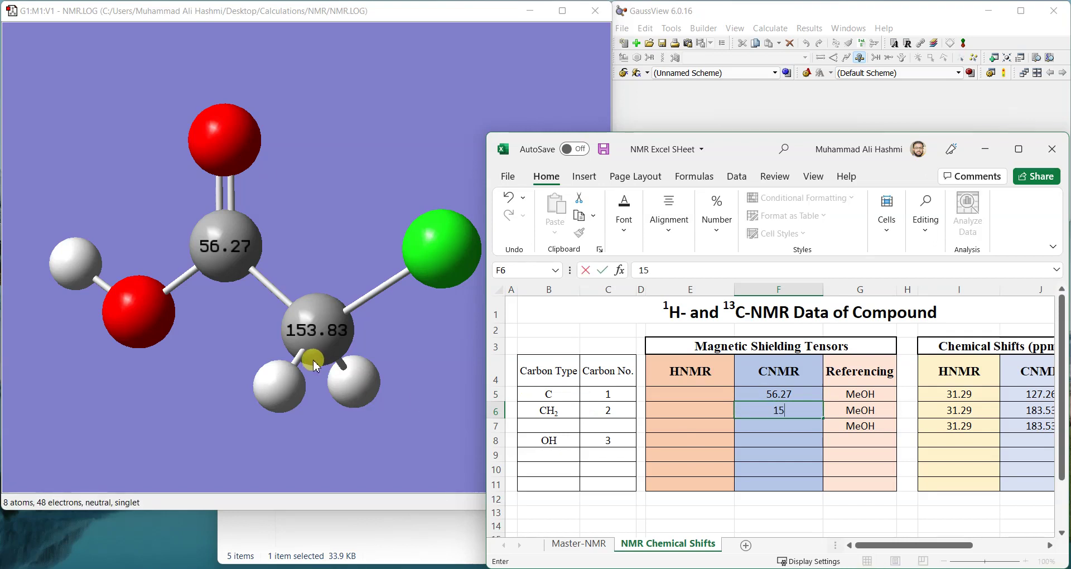
type("3.83")
left_click(640, 393)
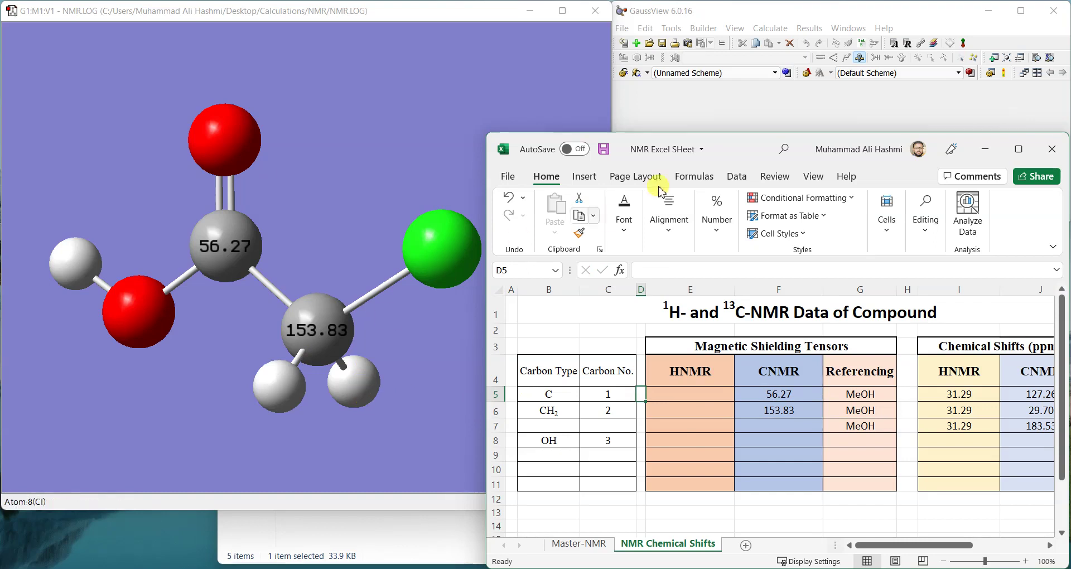
Switch to GaussView, open the NMR spectra of the molecule and show the shielding values for element H.
left_click(694, 115)
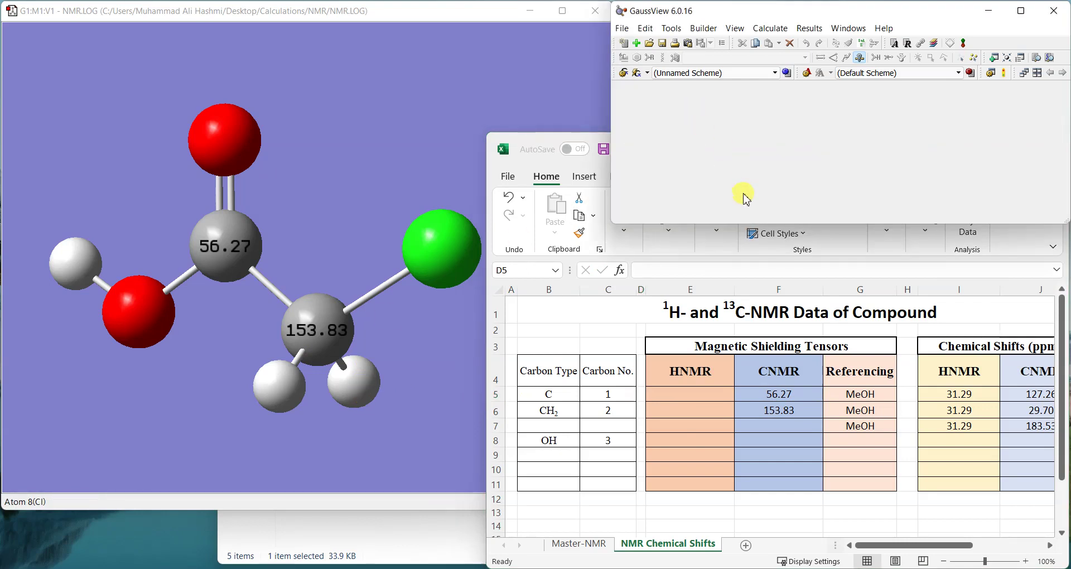
left_click(809, 28)
left_click(848, 143)
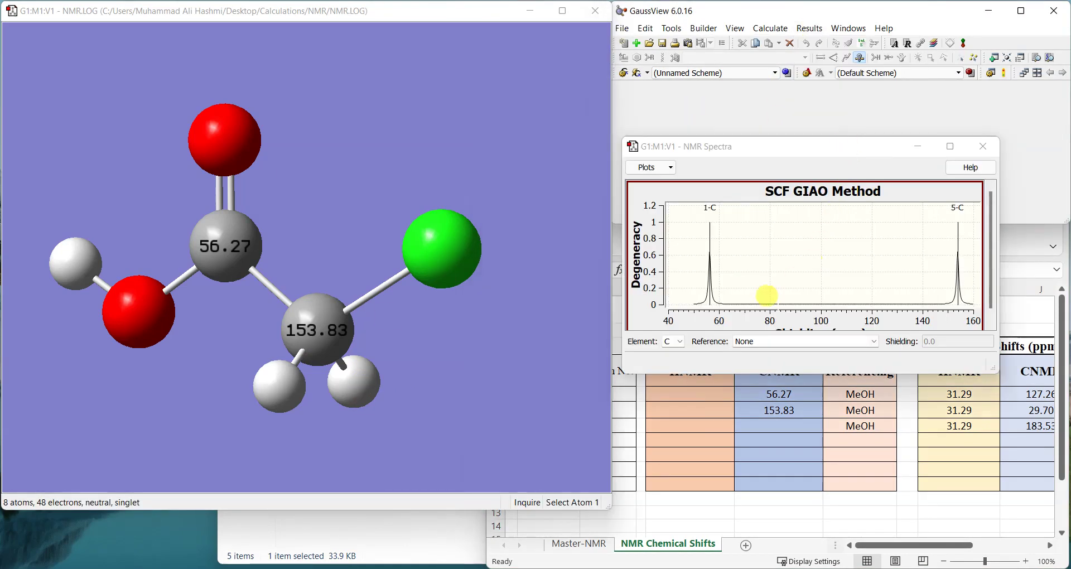
left_click(677, 342)
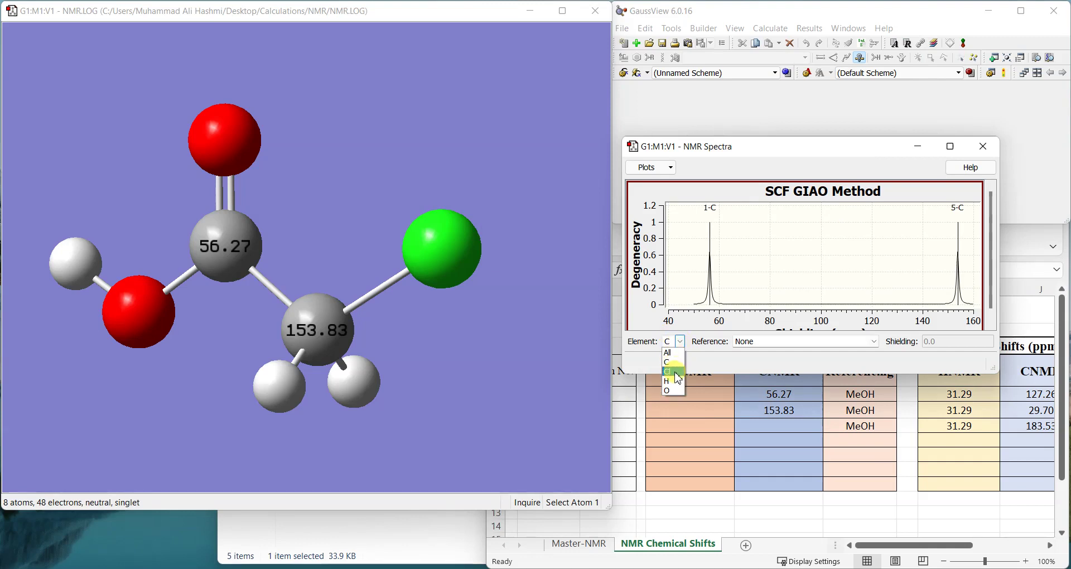
left_click(669, 381)
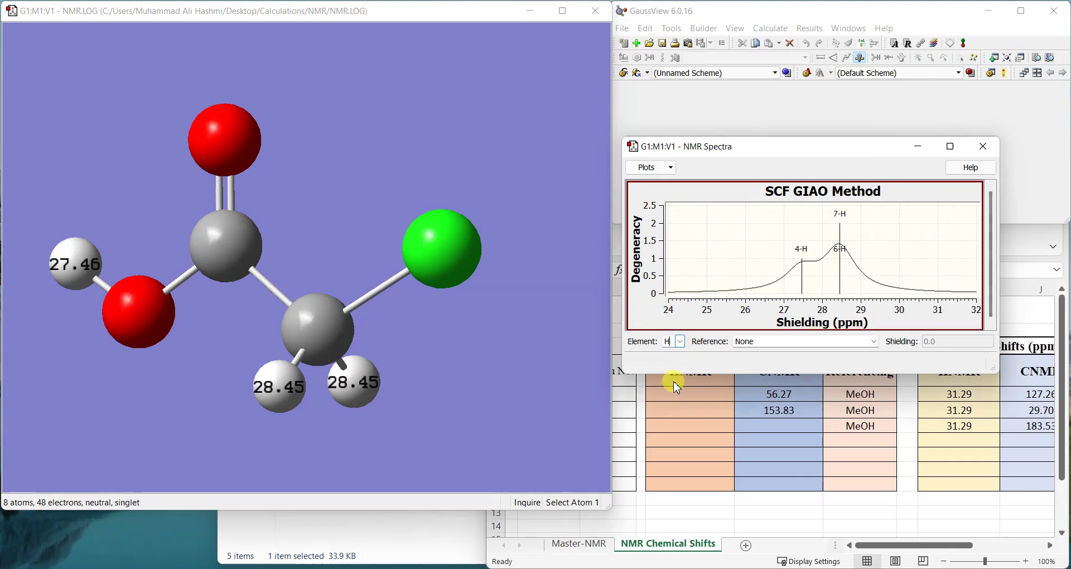
Return to the Excel workbook and enter HNMR shielding tensors: 28.45 in both CH2 rows, E6 and E7, and 27.46 for OH in E8.
left_click(722, 525)
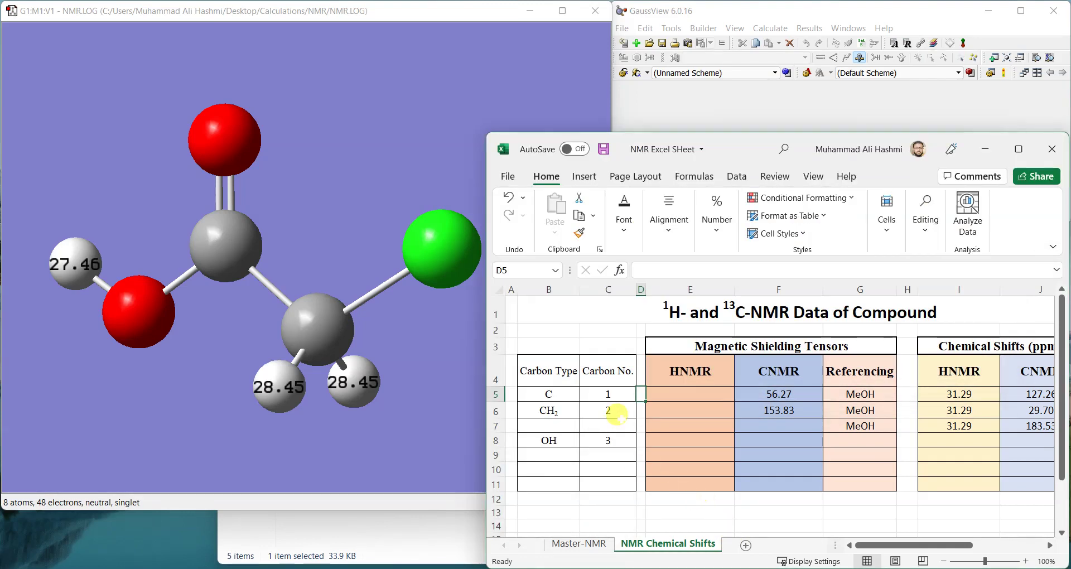
left_click(695, 395)
type("27")
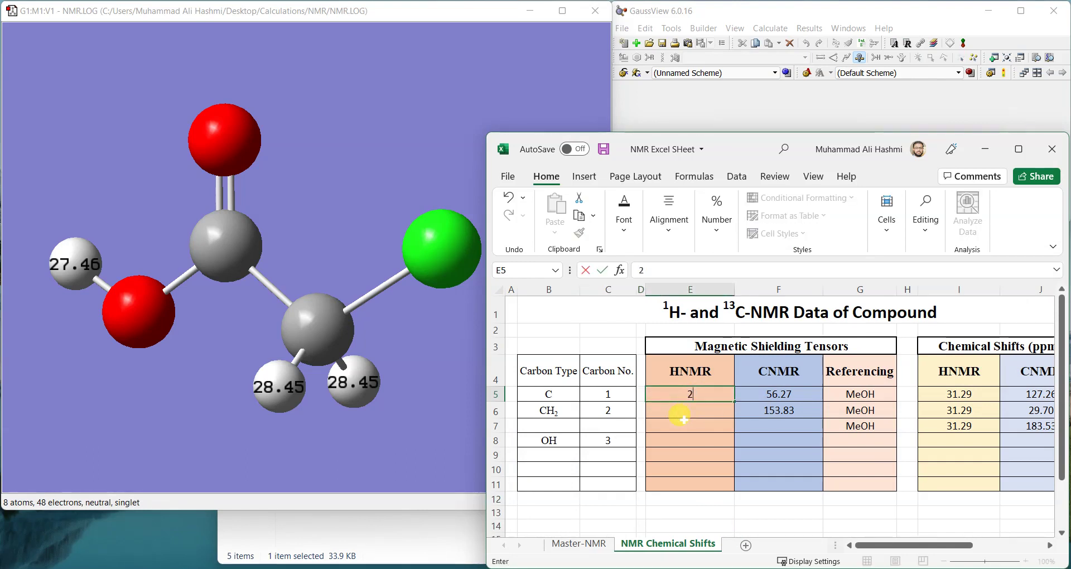
left_click(669, 421)
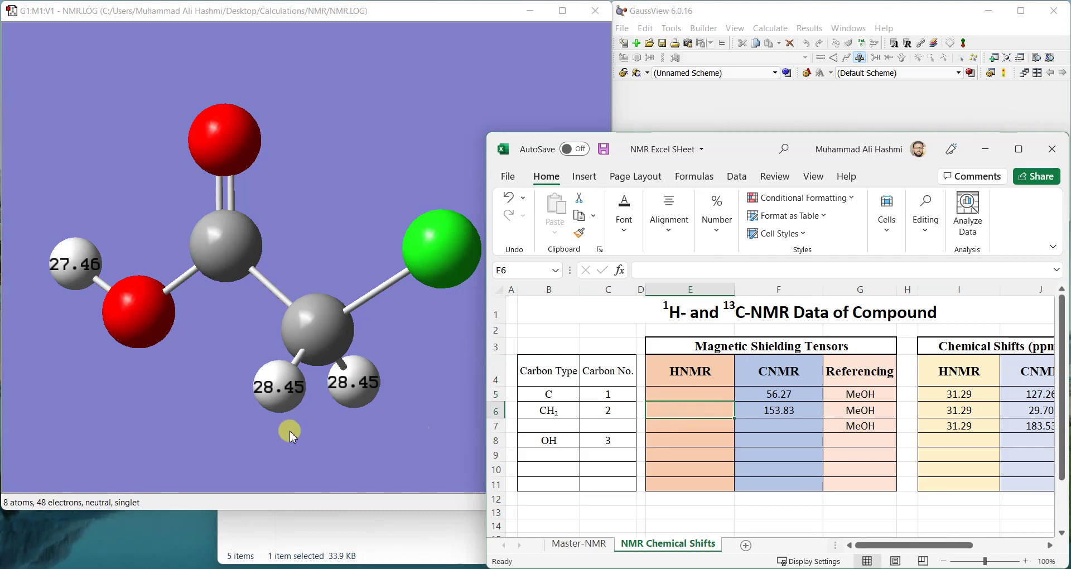
type("28")
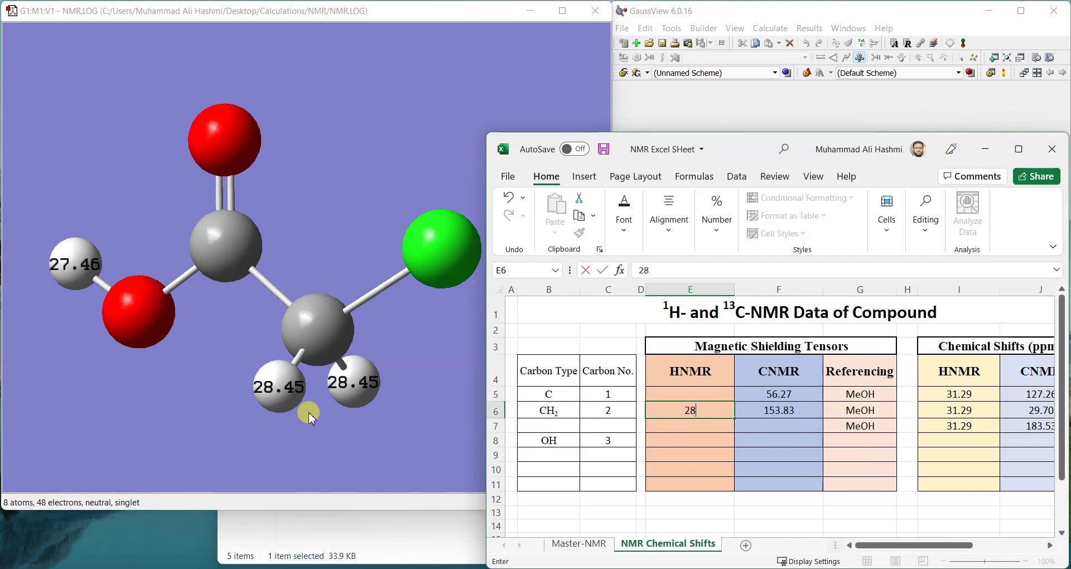
type(".45")
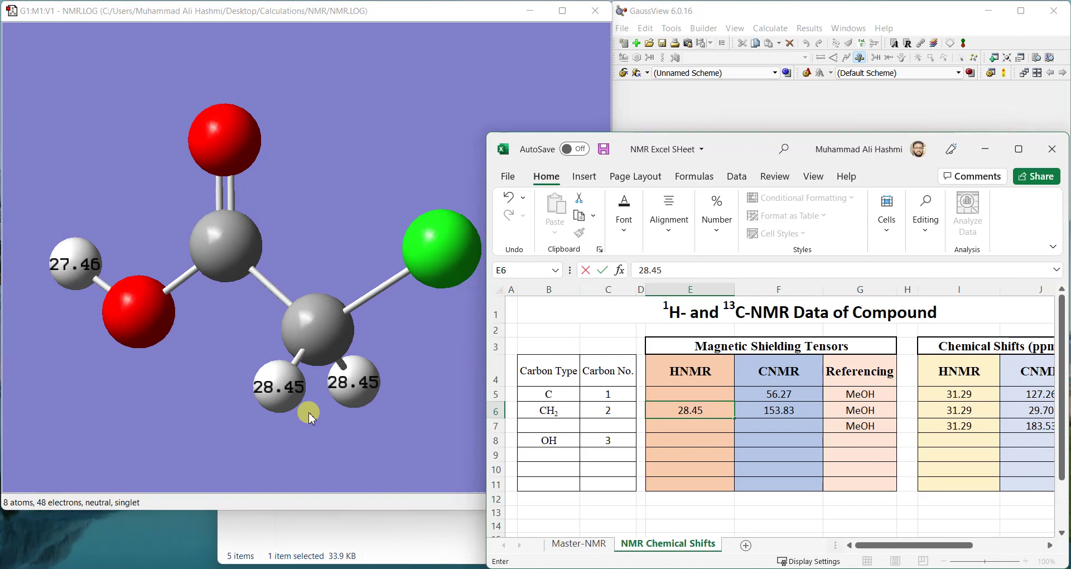
key("Return")
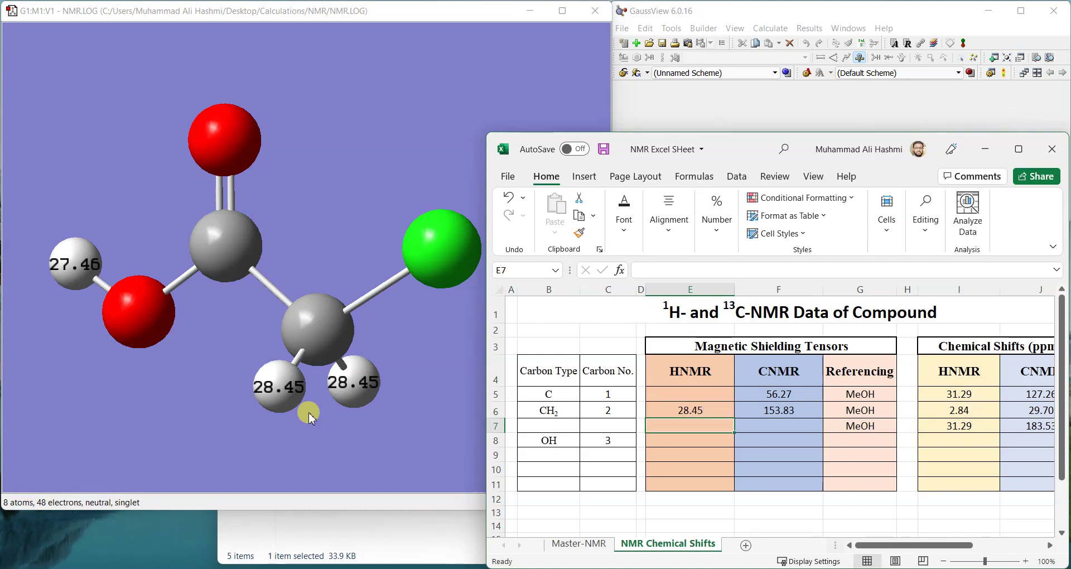
type("28.")
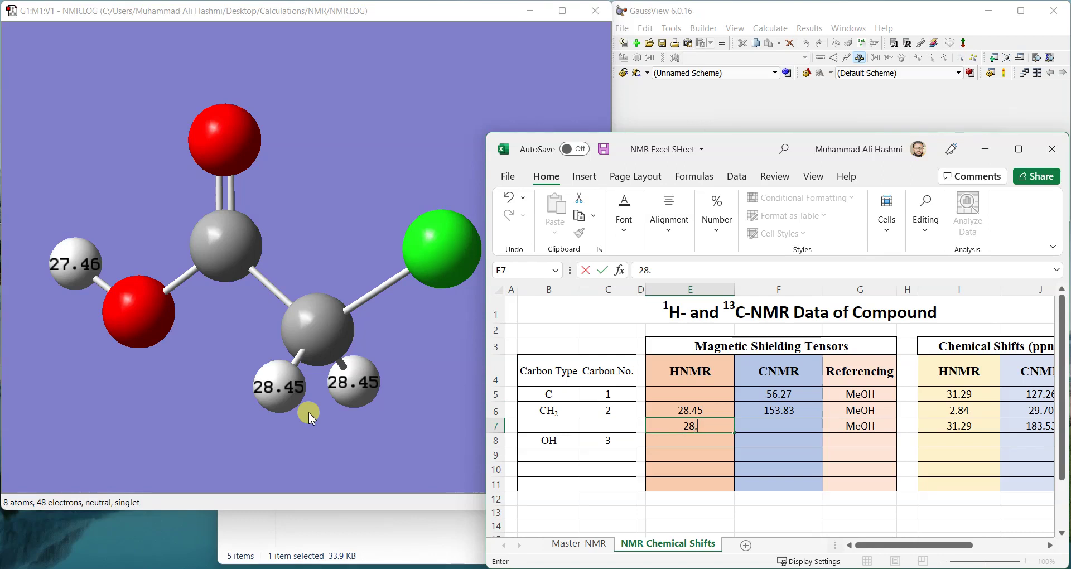
type("45")
key("Return")
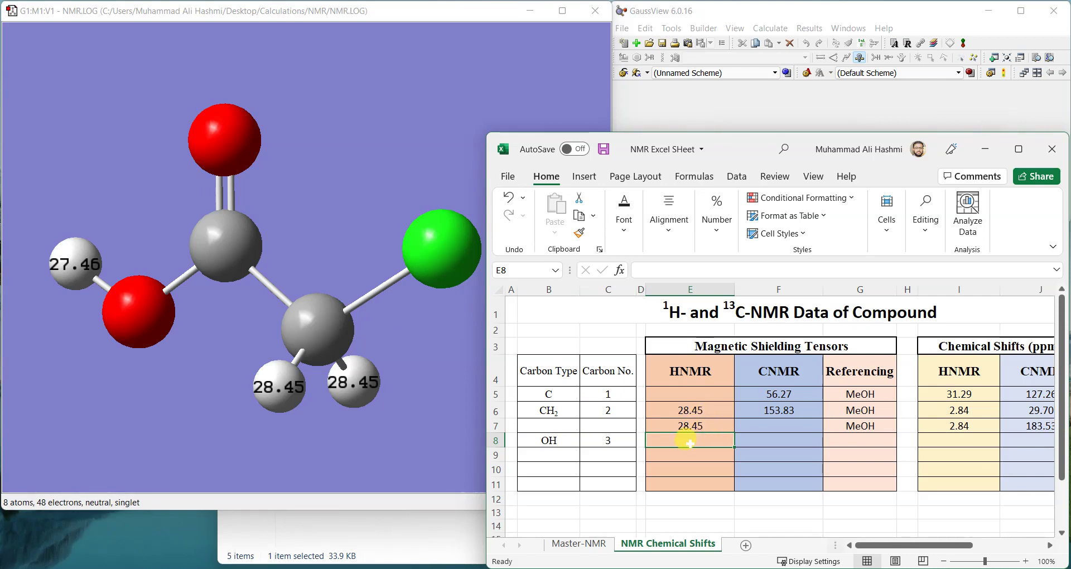
type("27.46")
key("Return")
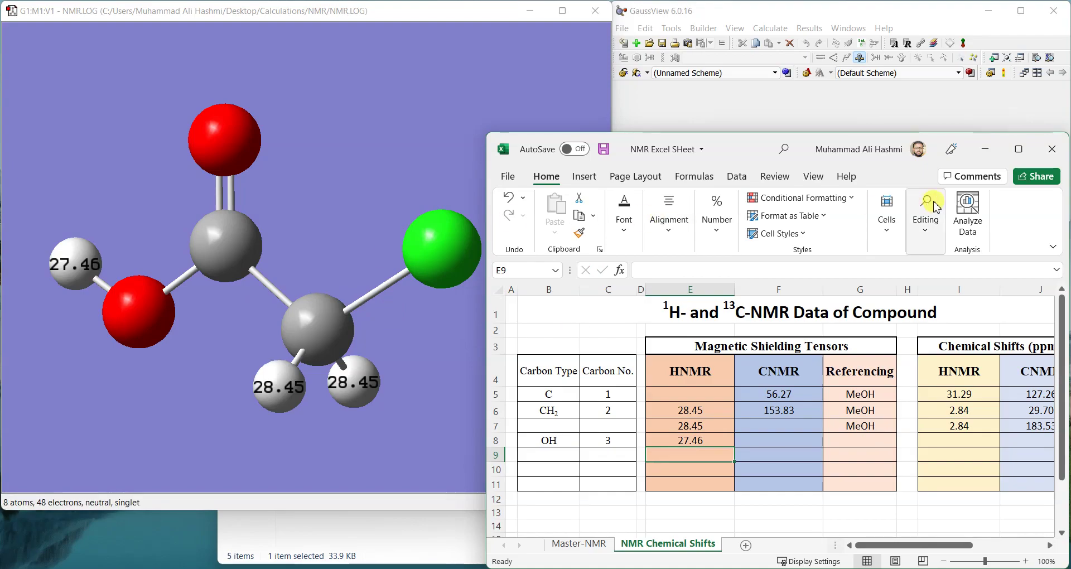
Maximize the workbook and examine the experimental 13C and 1H chemical shifts of MeOH and benzene in the reference table.
left_click(1018, 149)
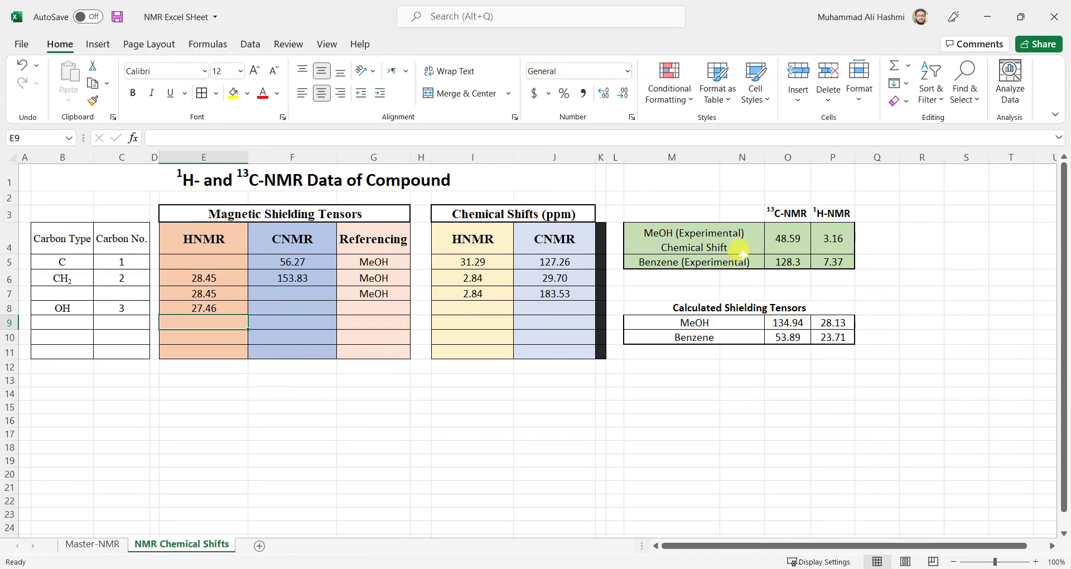
left_click_drag(612, 175, 858, 393)
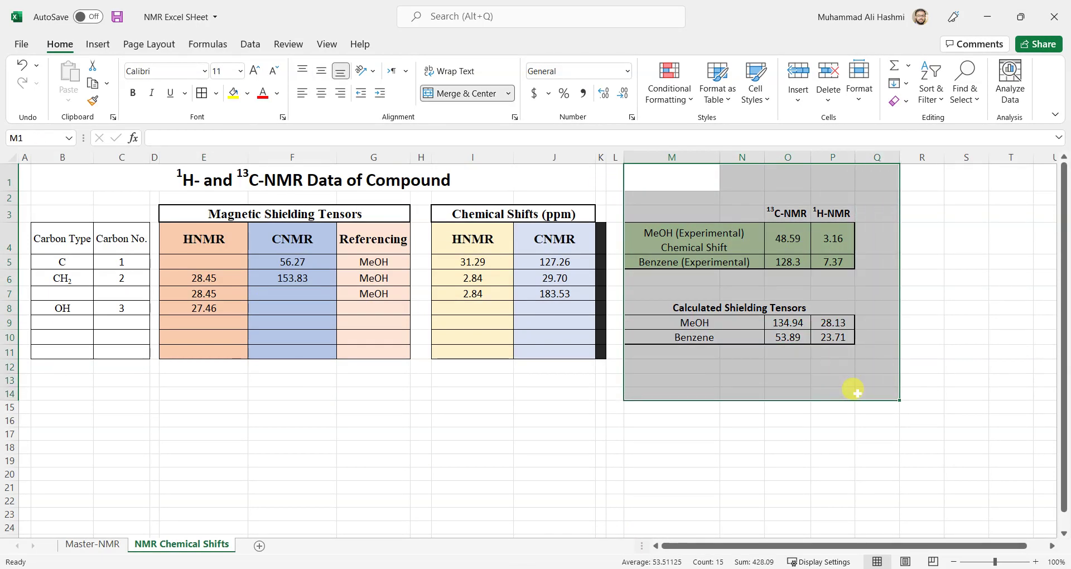
left_click(696, 401)
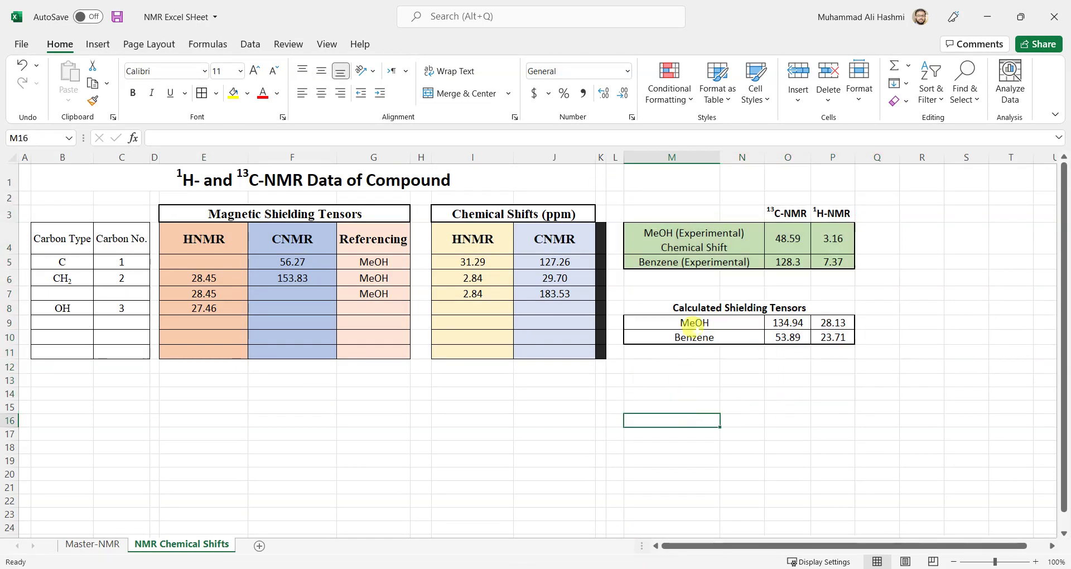
left_click(681, 243)
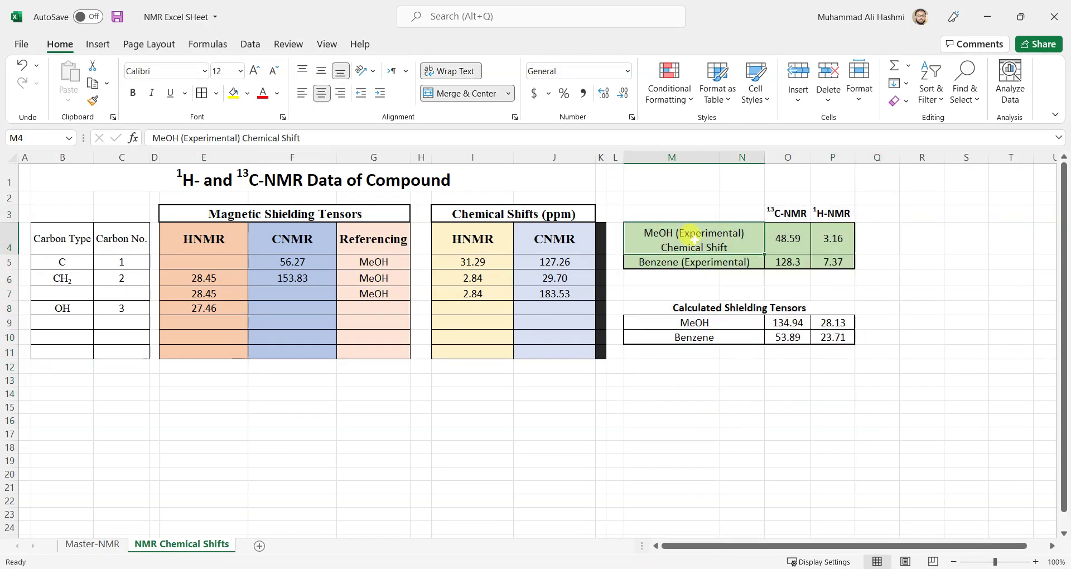
left_click(794, 238)
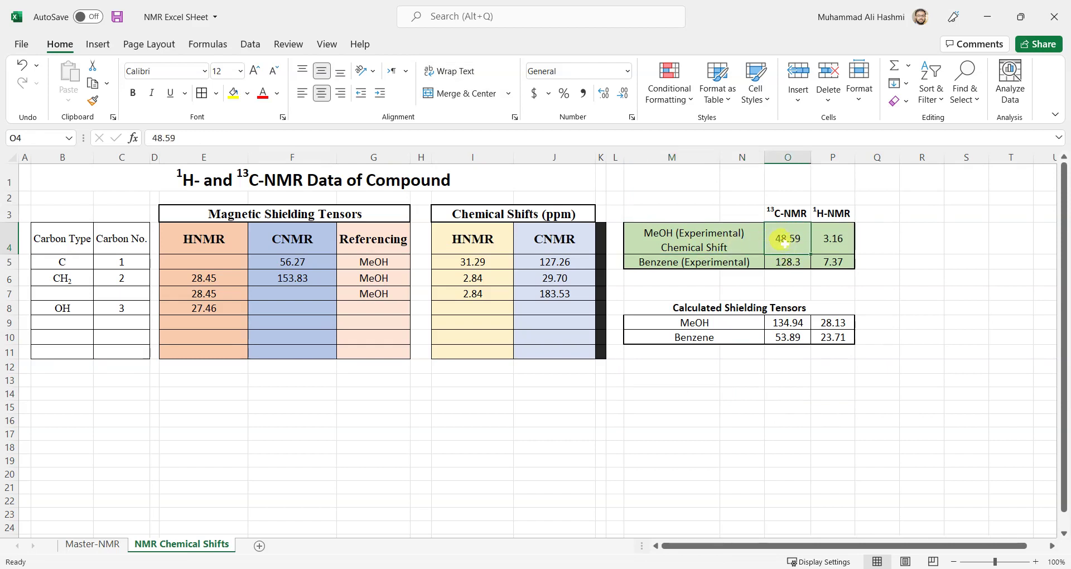
left_click(845, 241)
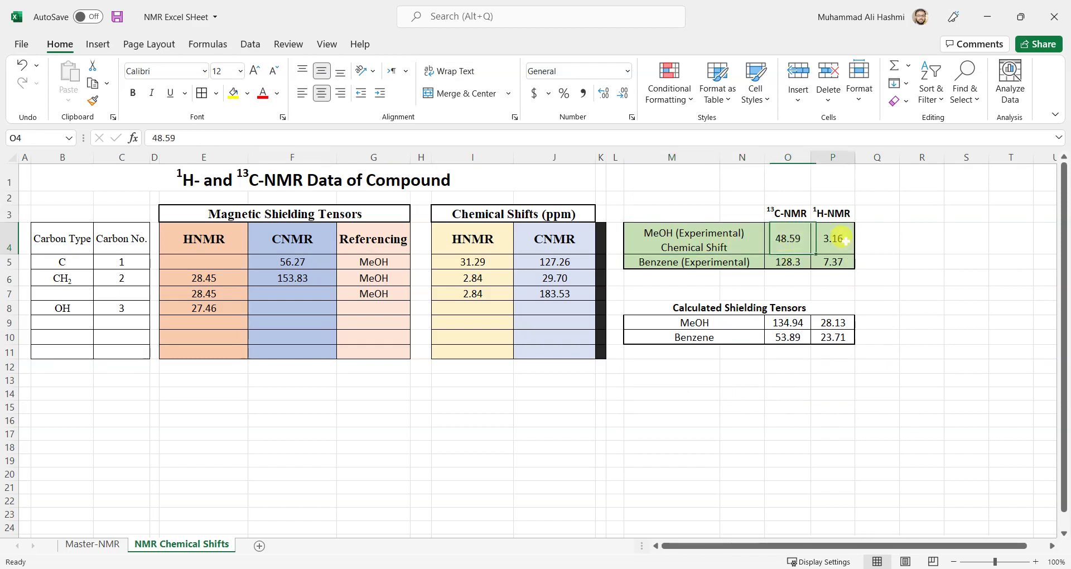
left_click(685, 263)
left_click(788, 262)
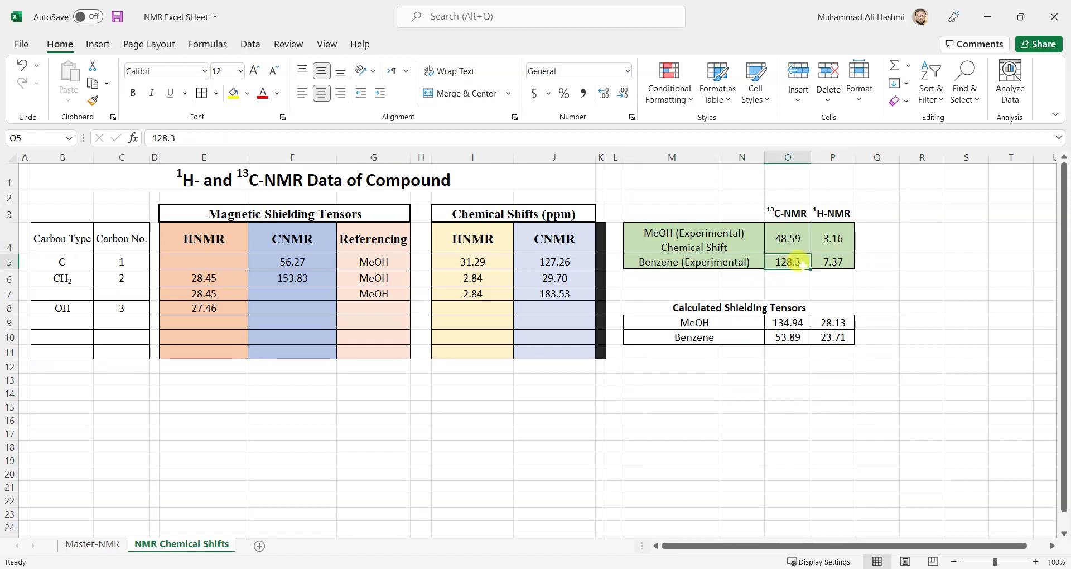
left_click(839, 267)
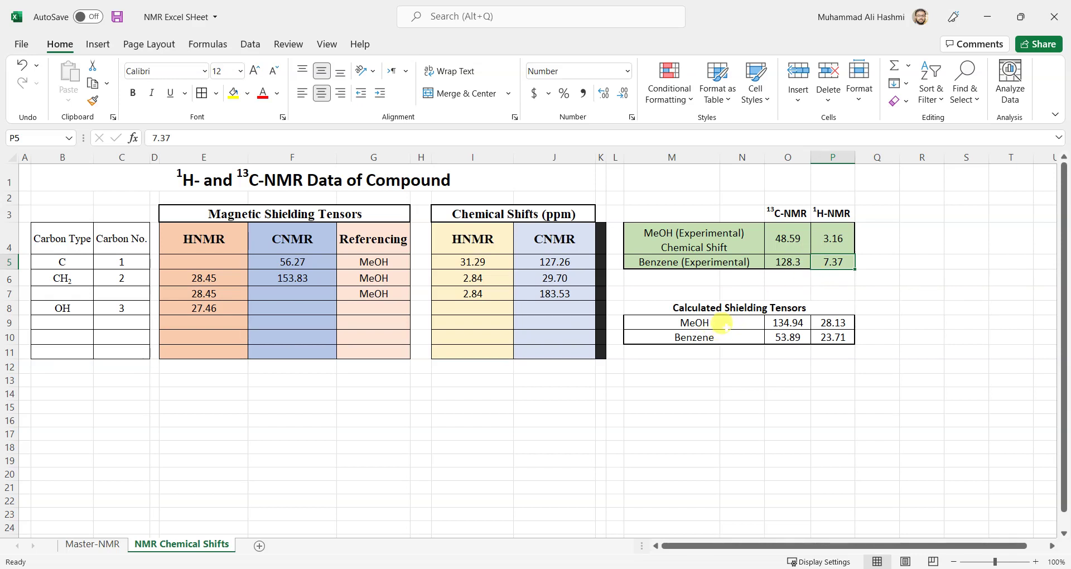
Examine the calculated MeOH and benzene shielding tensors alongside the CNMR and HNMR tensors entered for the compound.
left_click(721, 323)
left_click(722, 336)
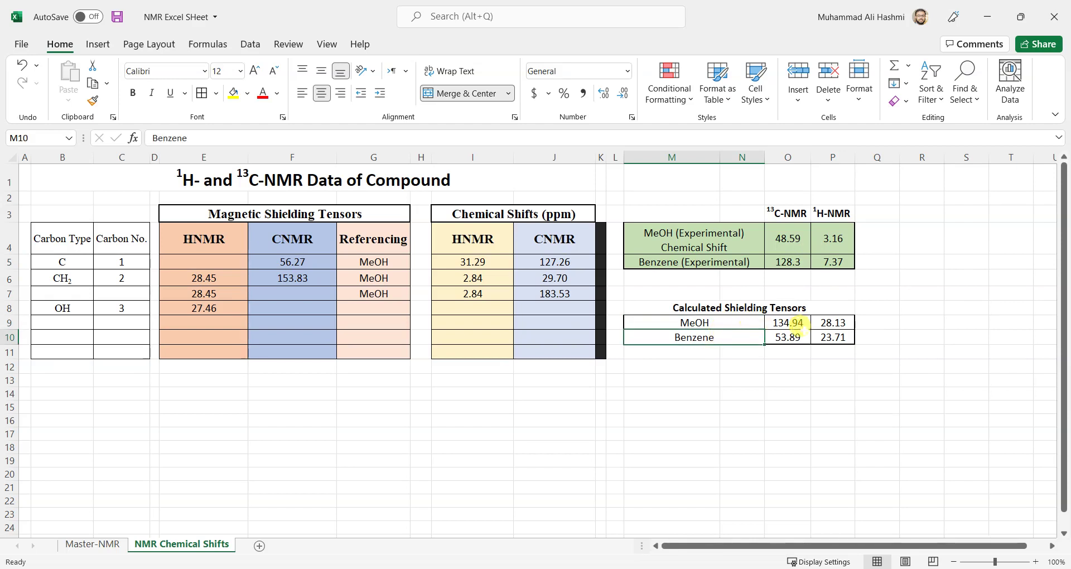
left_click(788, 323)
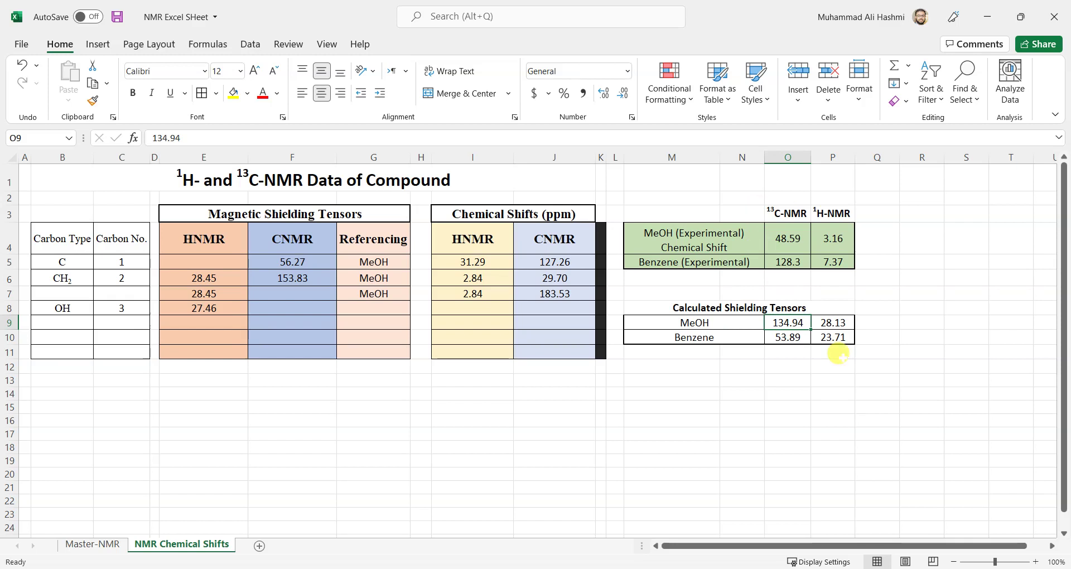
left_click(831, 321)
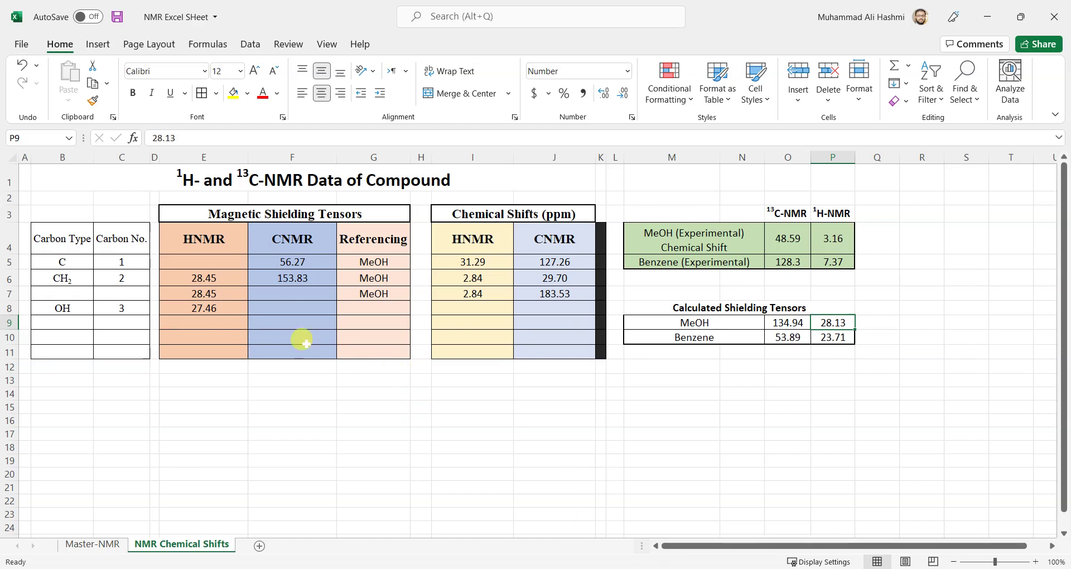
left_click(307, 261)
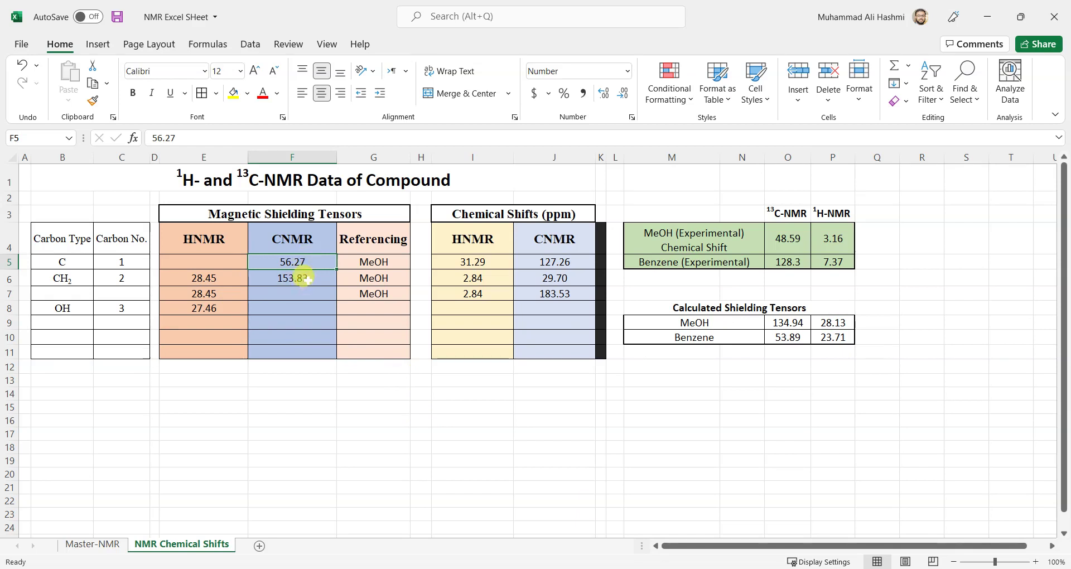
left_click(202, 276)
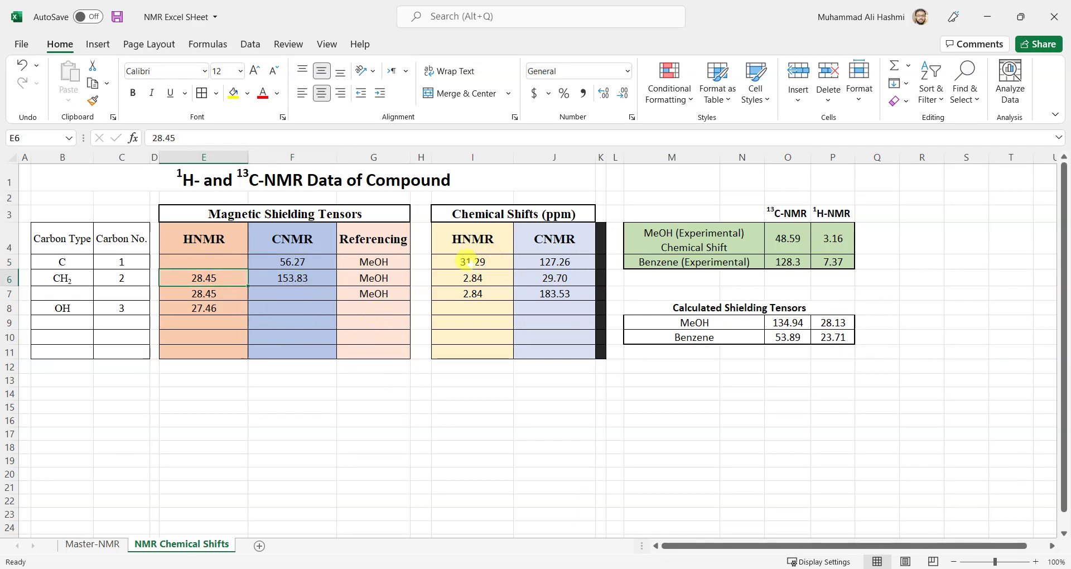
Clear the HNMR chemical shift in I5, since the C row has no hydrogen shielding tensor.
left_click_drag(468, 262, 569, 303)
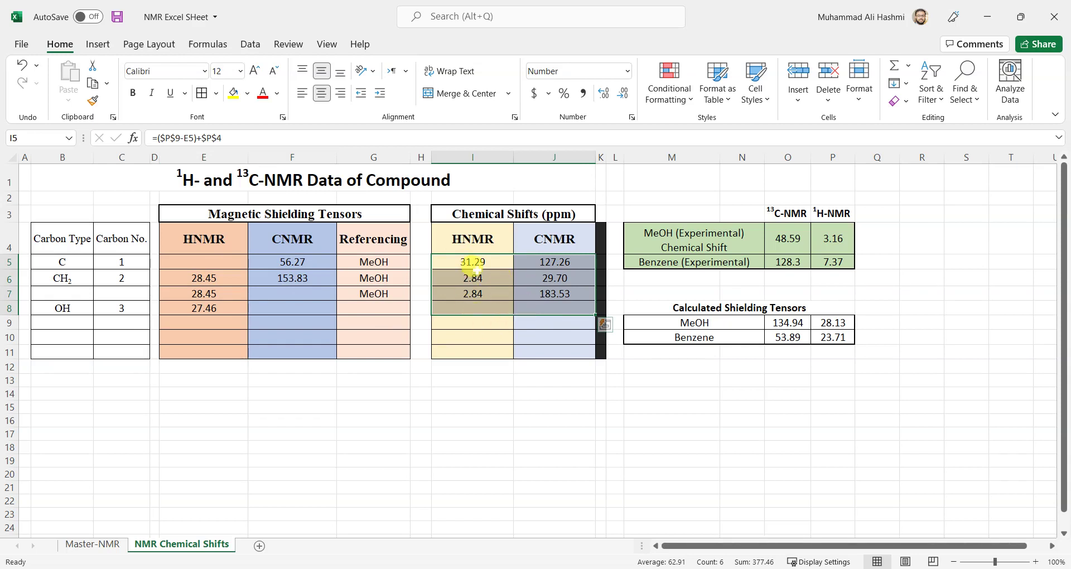
left_click(481, 360)
left_click(467, 262)
key("Delete")
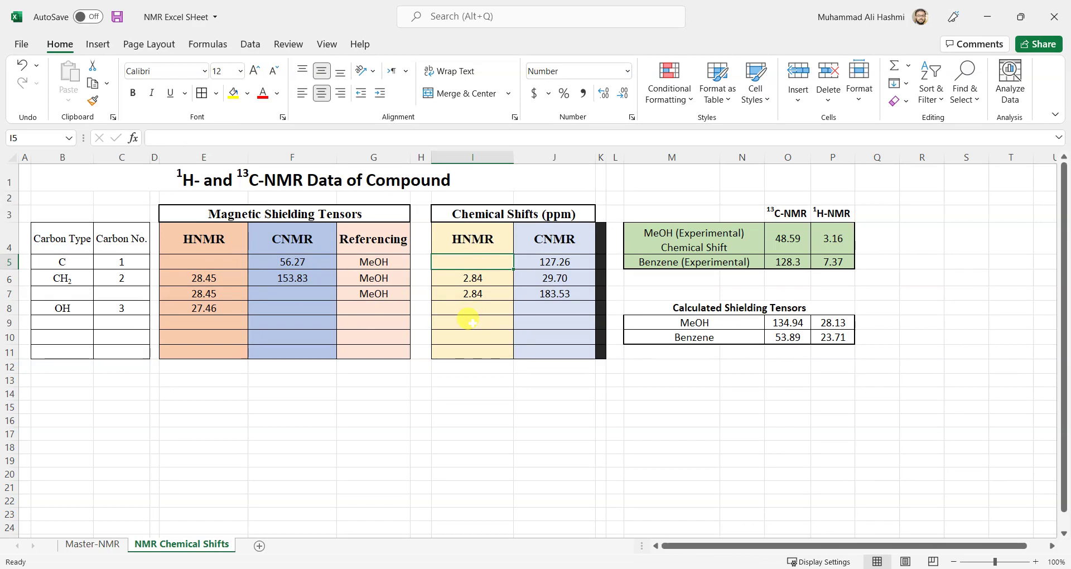
Examine the CNMR chemical shift formula in J5 and the cells it references.
left_click(535, 262)
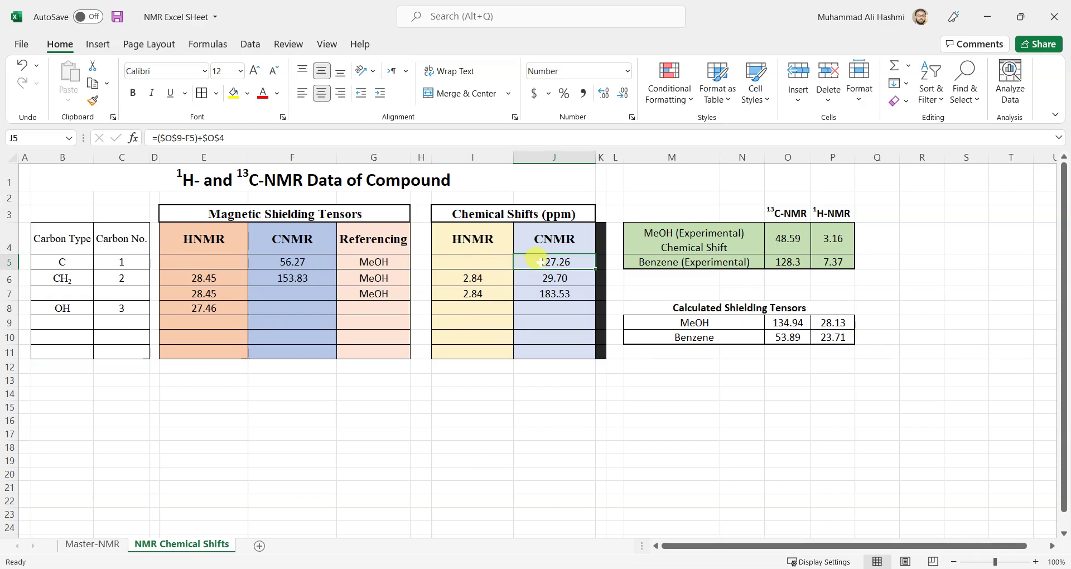
left_click(262, 134)
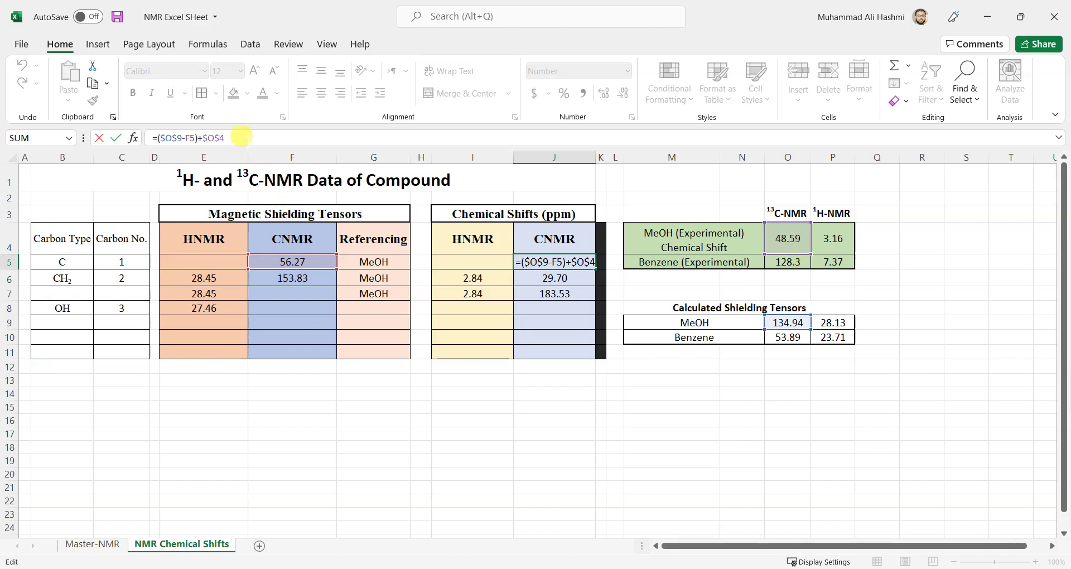
key("Return")
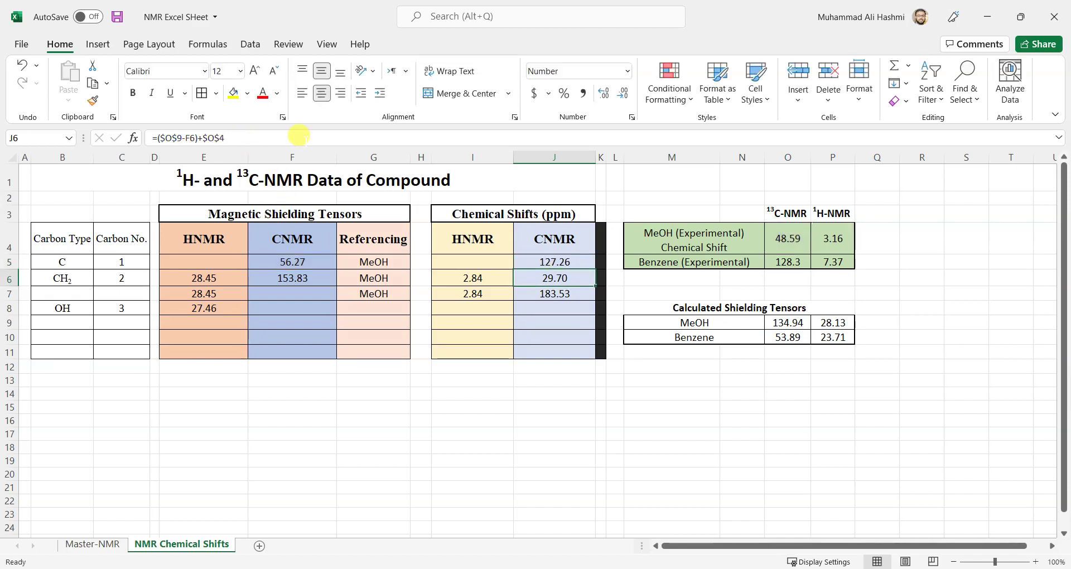
left_click(556, 263)
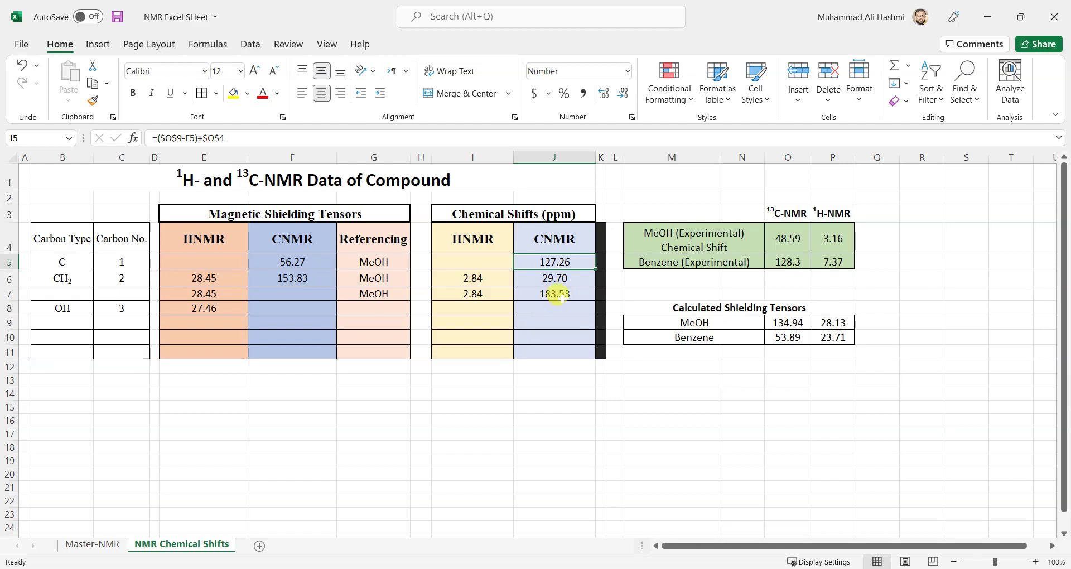
Clear the CNMR chemical shift in J7, the second CH2 row, which has no carbon shielding tensor.
left_click(559, 296)
key("Delete")
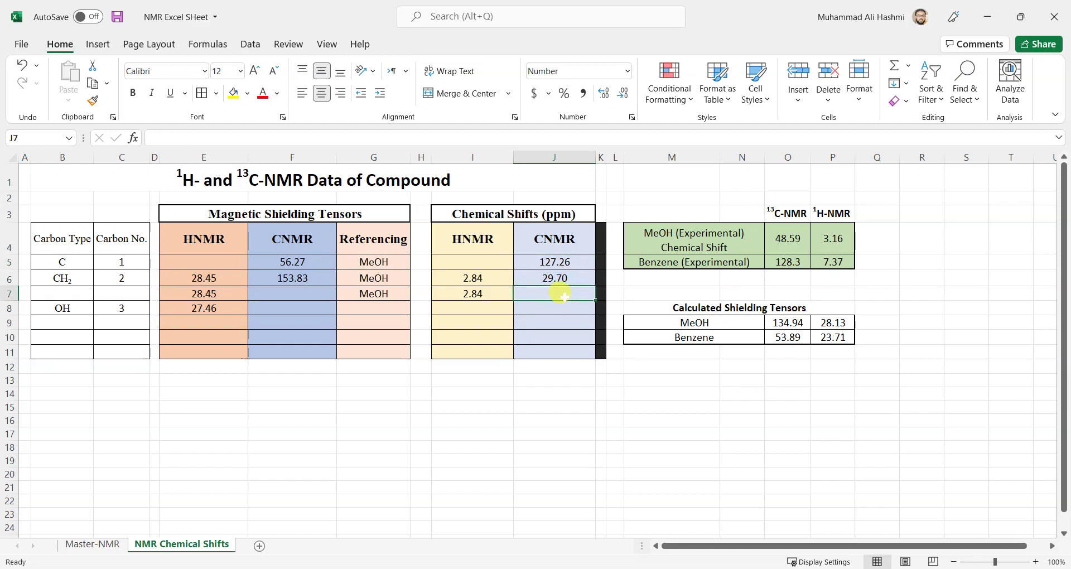
left_click(564, 279)
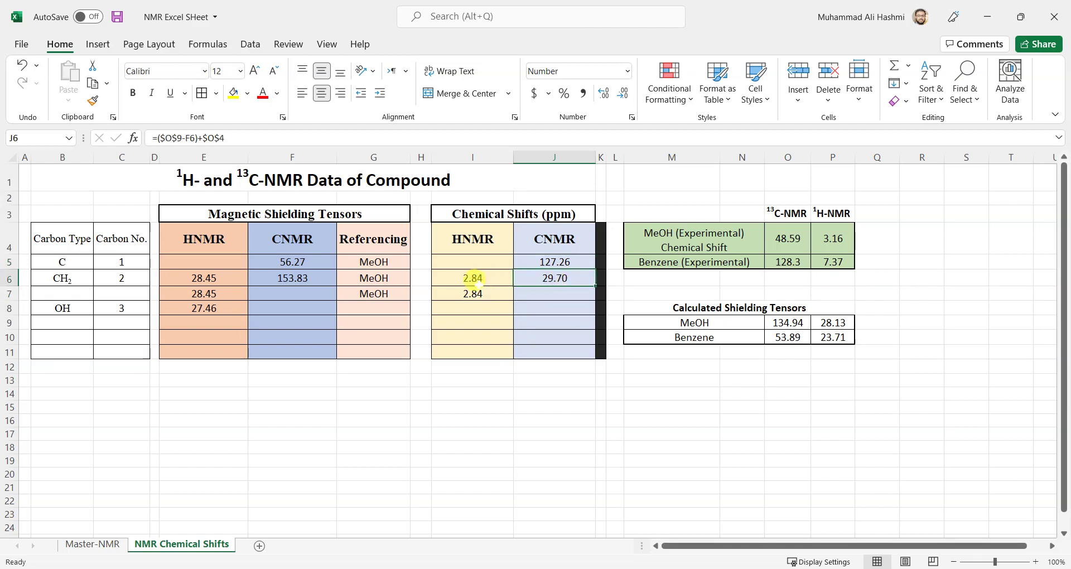
Extend the HNMR chemical shift formula from I7 down to I8 for the OH proton.
left_click_drag(473, 277, 470, 294)
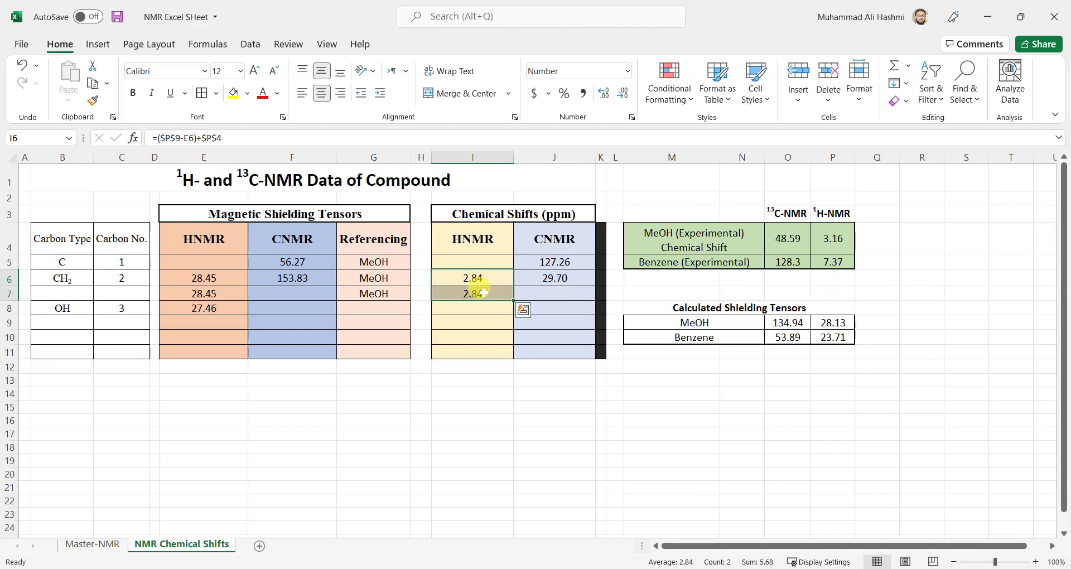
left_click(460, 279)
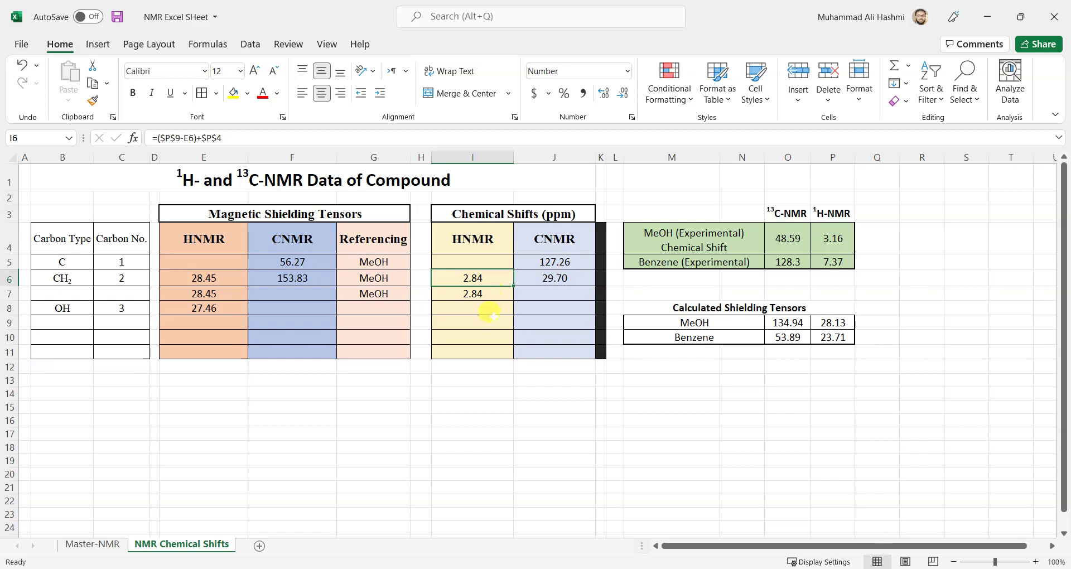
left_click(503, 295)
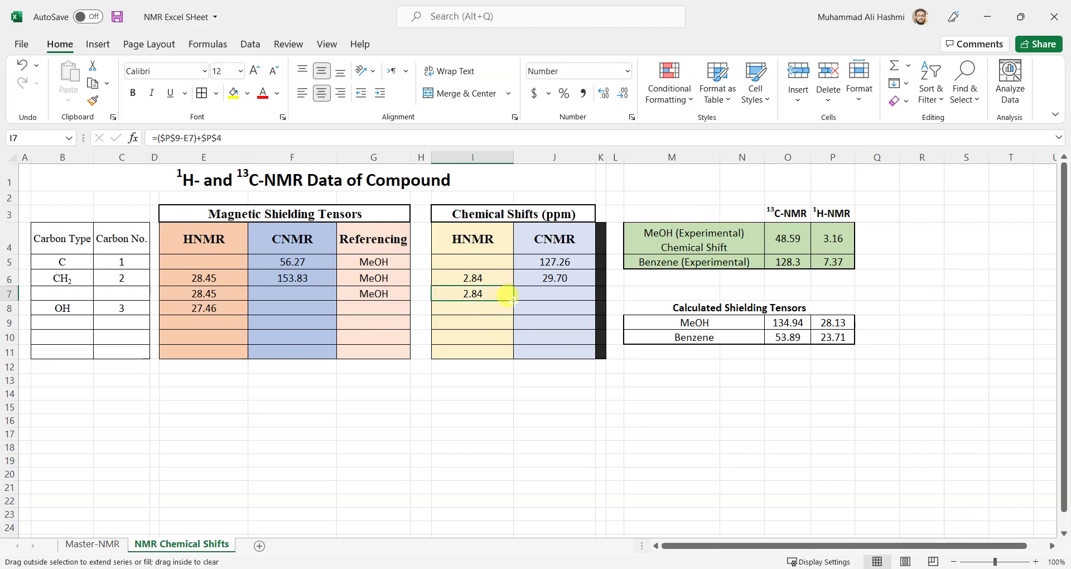
left_click_drag(512, 300, 499, 313)
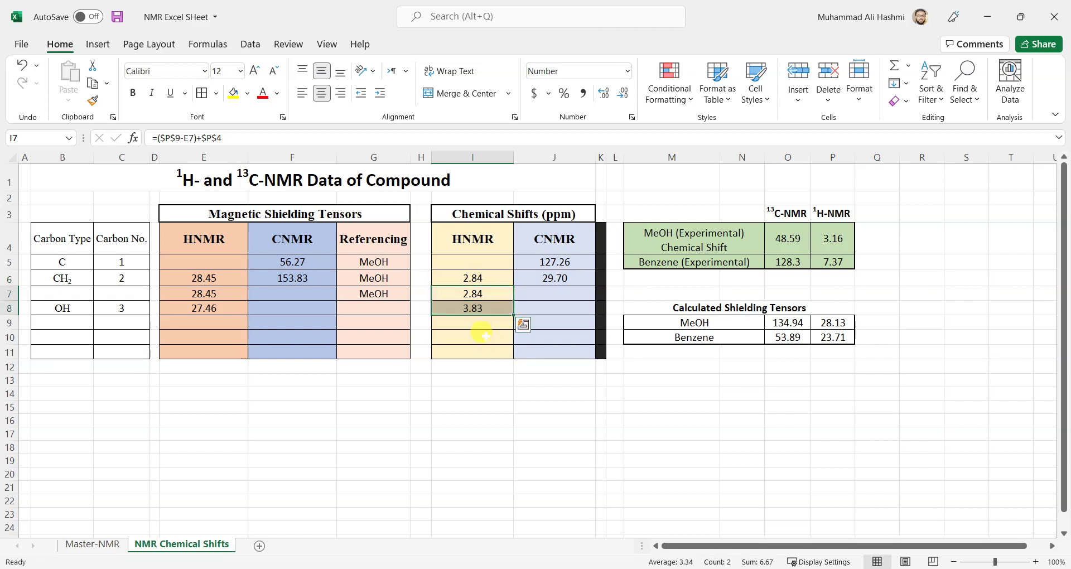
Check the OH row's HNMR shift formula in I8 and the calculated MeOH shielding tensors in O9 and P9.
left_click(8, 308)
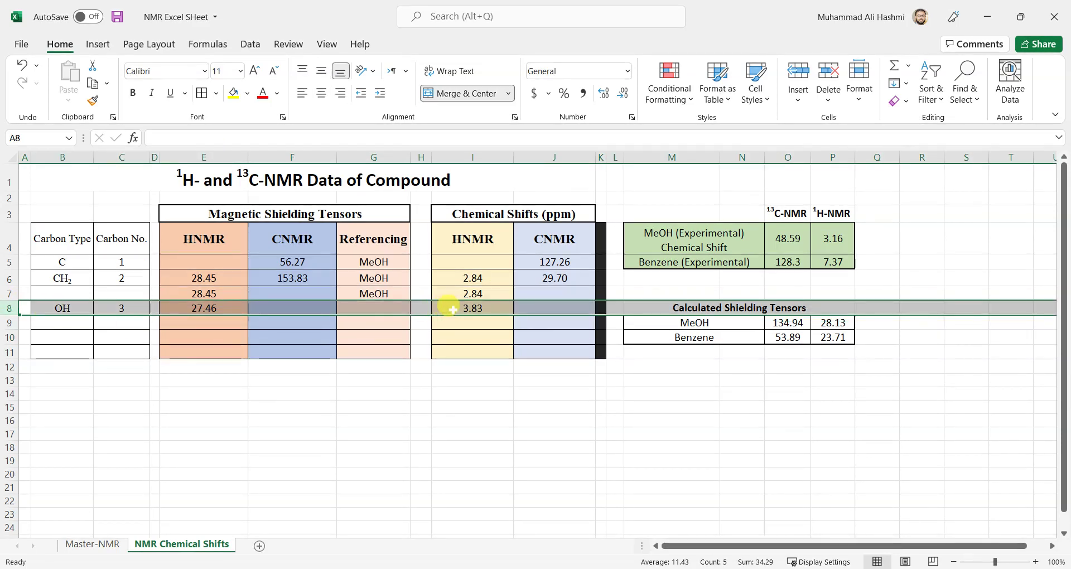
left_click(477, 310)
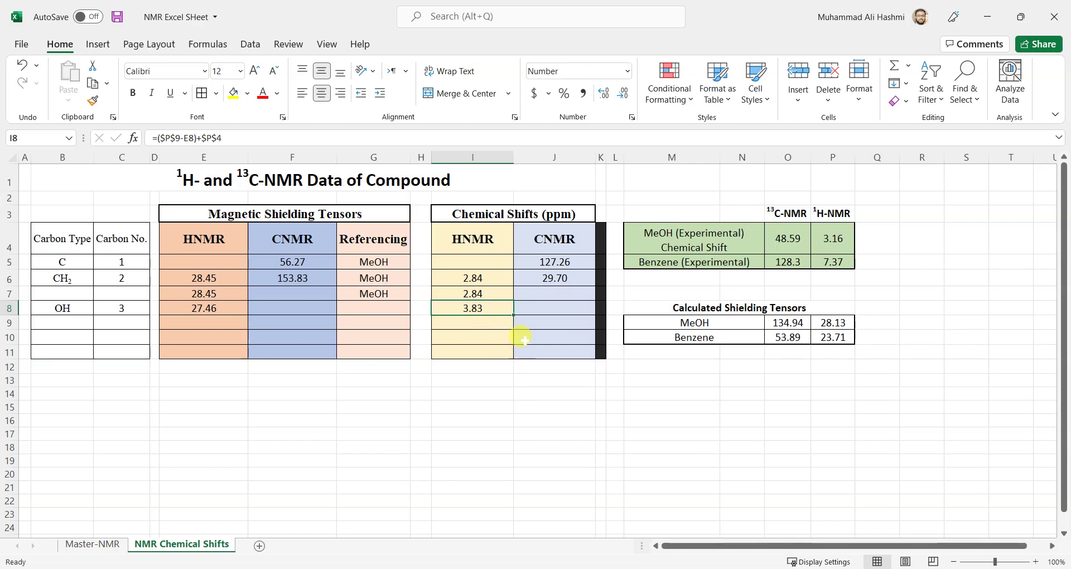
left_click(785, 323)
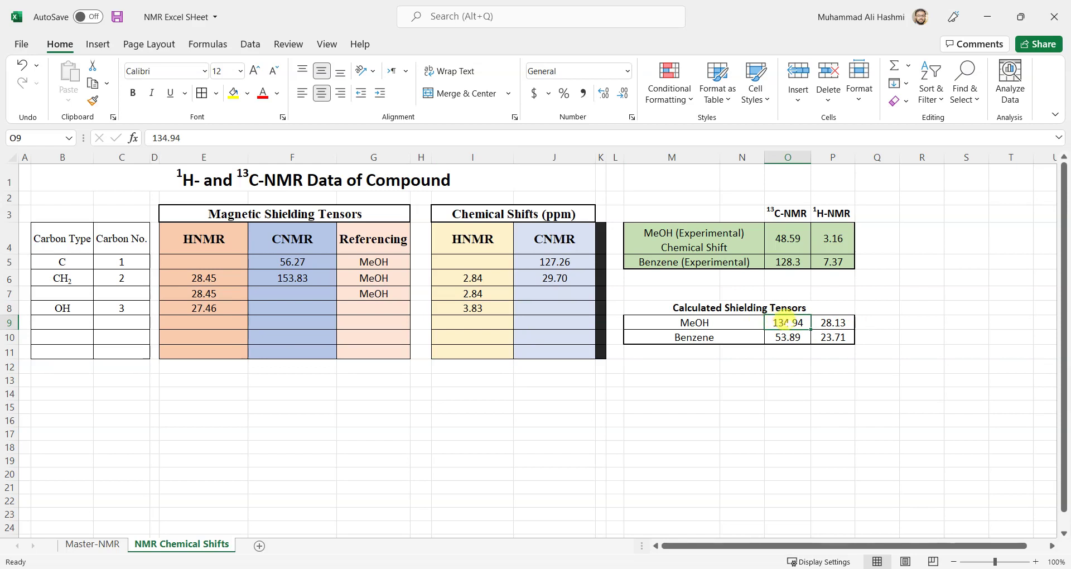
left_click(826, 320)
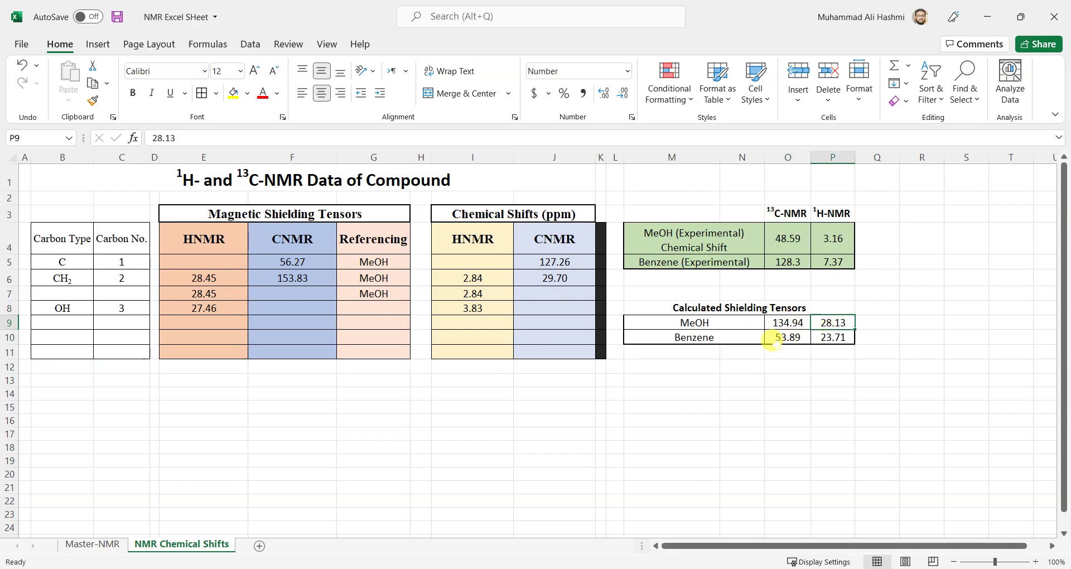